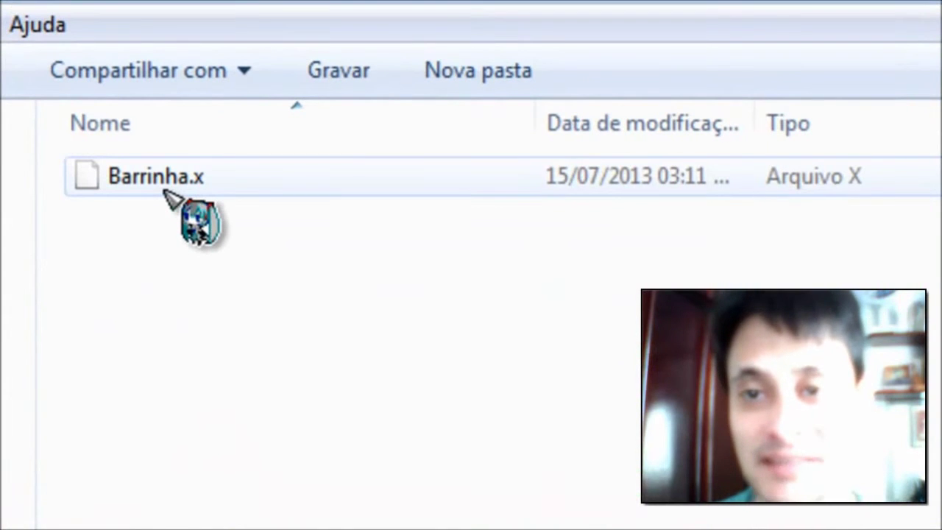
- Import Barrinha.x from the Video Resposta folder into PMD Editor as a model
mouse_move(160, 189)
left_mouse_down()
mouse_move(431, 353)
mouse_move(810, 524)
mouse_move(765, 529)
mouse_move(879, 529)
left_mouse_up()
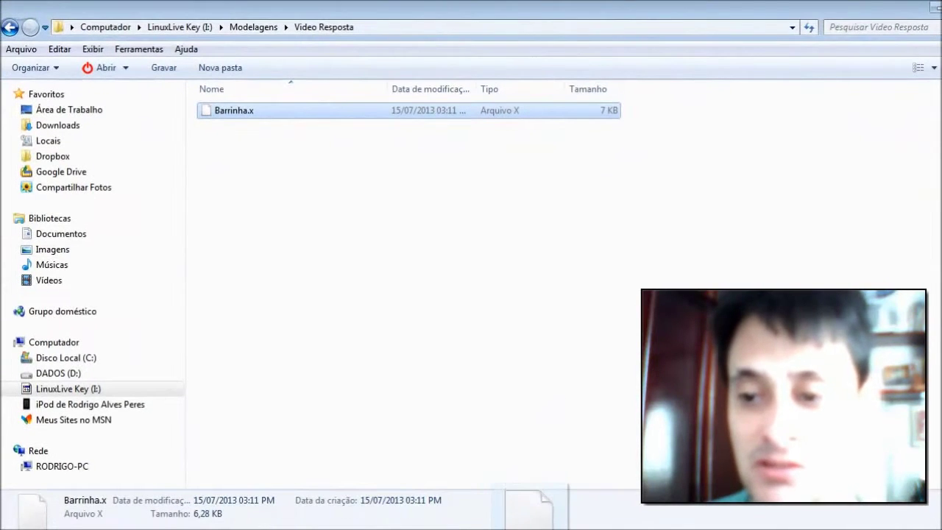
left_click_drag(531, 529, 387, 269)
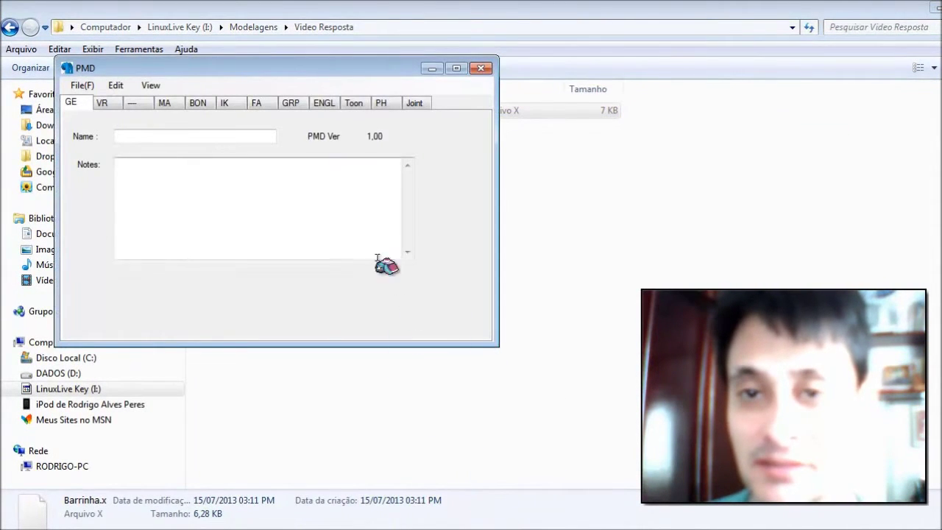
left_click(312, 287)
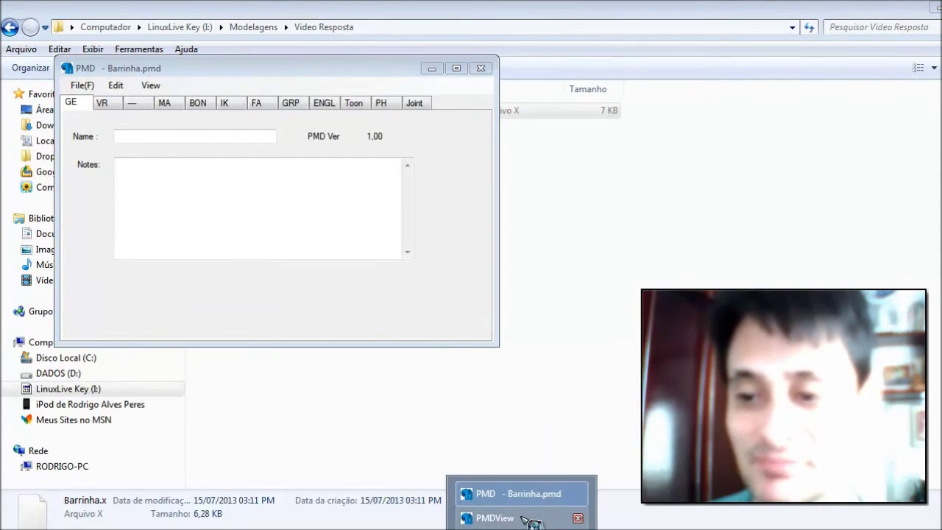
- Bring up the PMDView window beside the PMD window and check the size of the imported model
left_click(532, 518)
left_click_drag(537, 58, 716, 26)
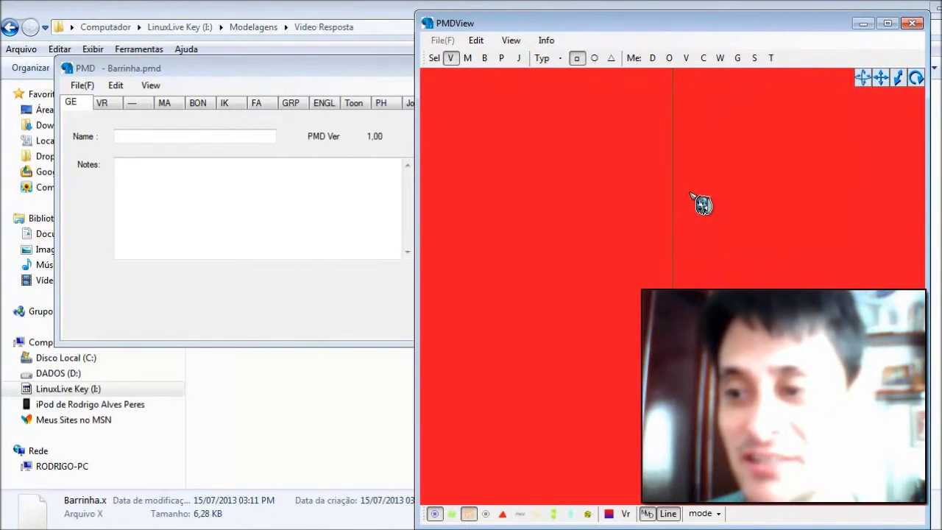
scroll(703, 205, "down", 5)
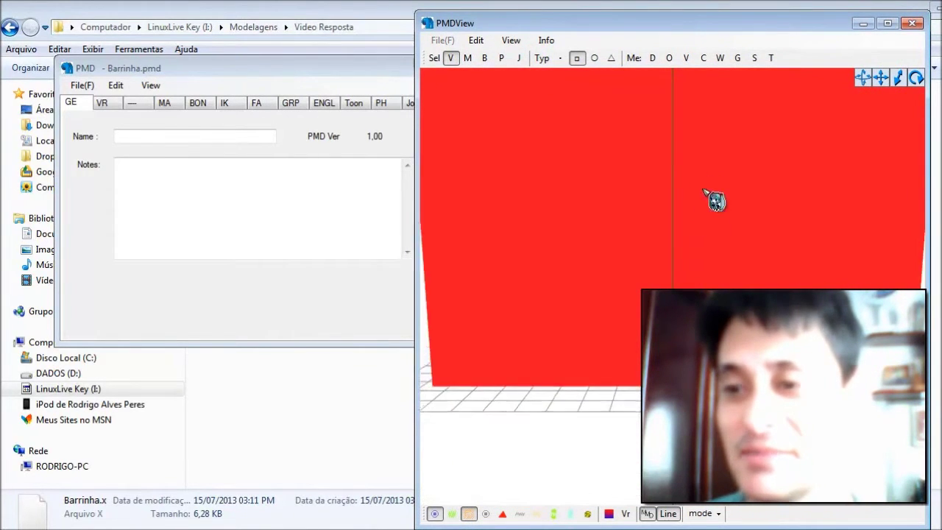
scroll(707, 195, "down", 5)
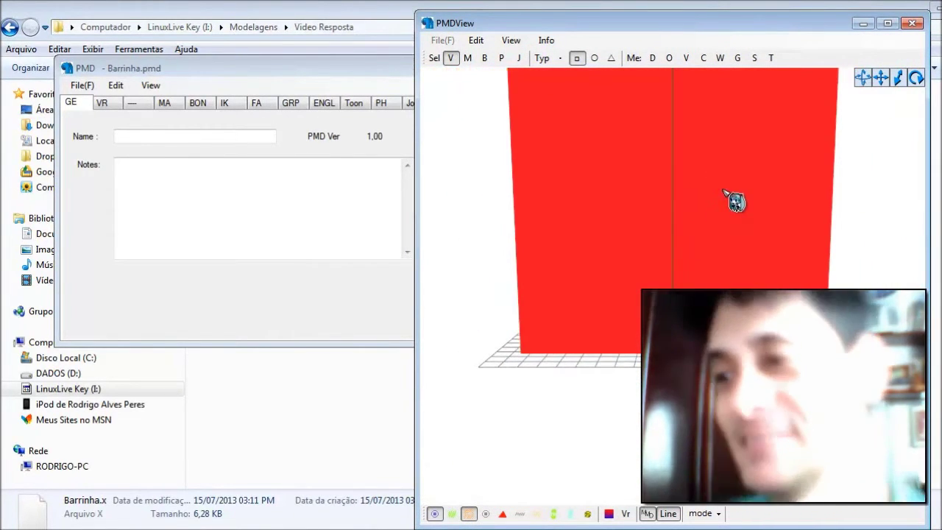
scroll(724, 192, "down", 3)
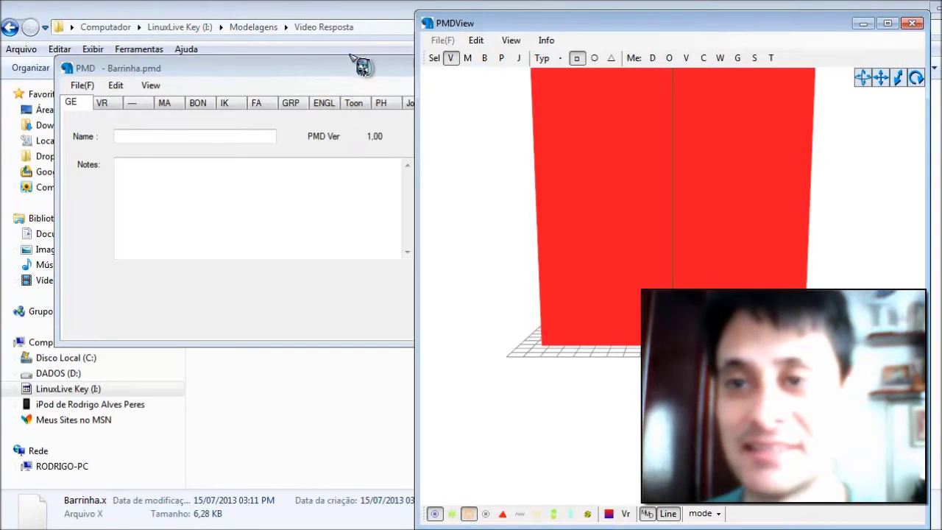
- Clear the imported model from the editor and confirm
left_click(93, 91)
left_click(102, 102)
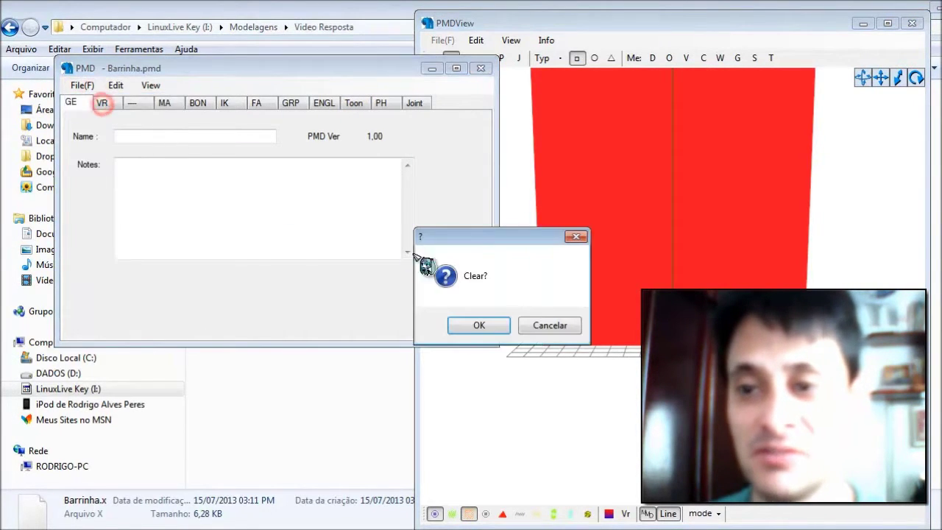
left_click(488, 327)
- Import Barrinha.x as a new model with the size factor set to 0.1
left_click(385, 381)
left_click_drag(239, 115, 602, 316)
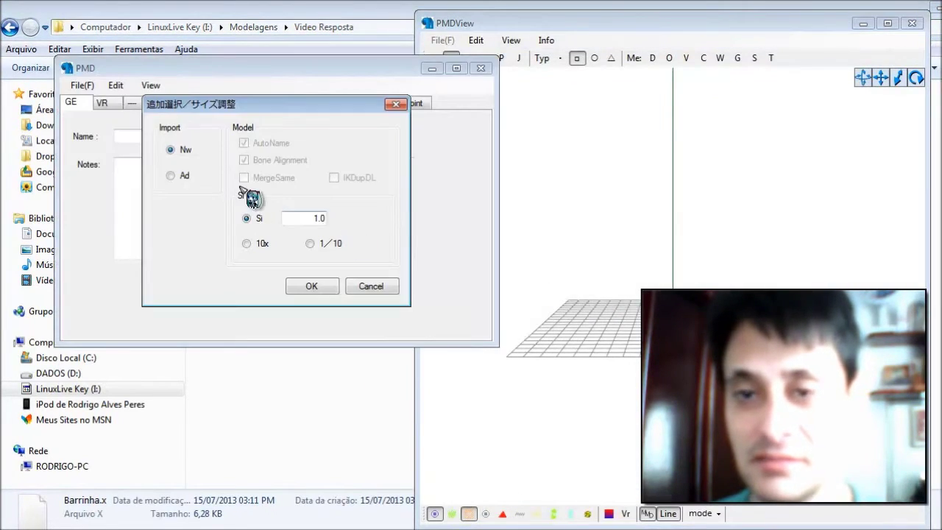
left_click(317, 218)
key("BackSpace")
type("1")
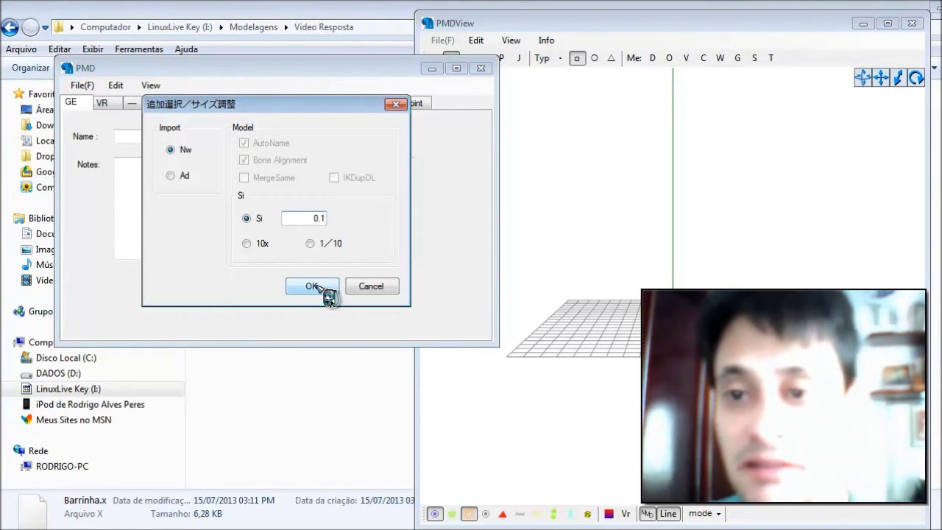
left_click(312, 287)
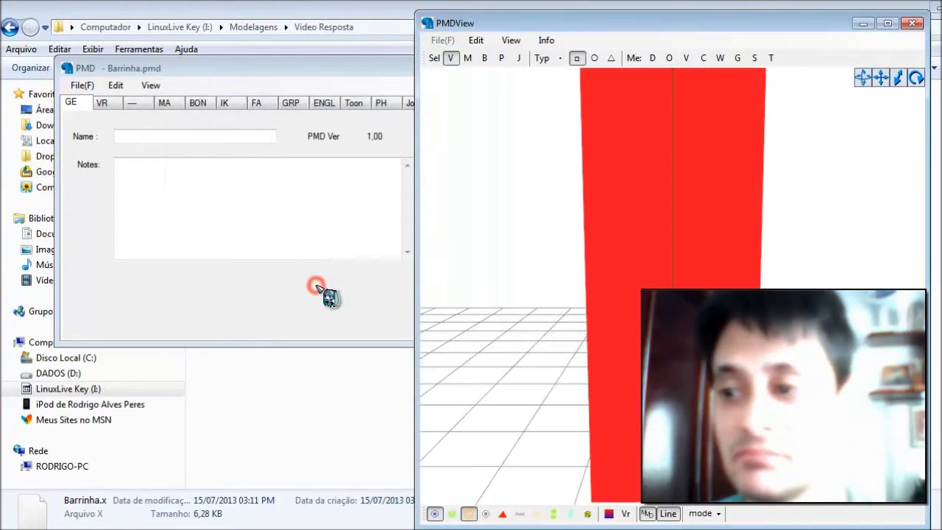
- Enter Barrinha as the model's name in the general settings and shift the PMDView window slightly aside
scroll(545, 301, "down", 5)
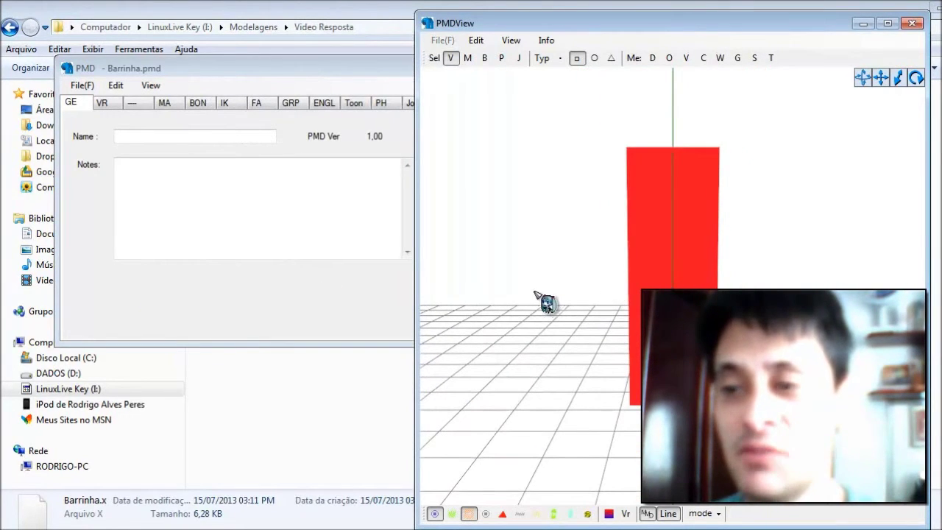
left_click(142, 139)
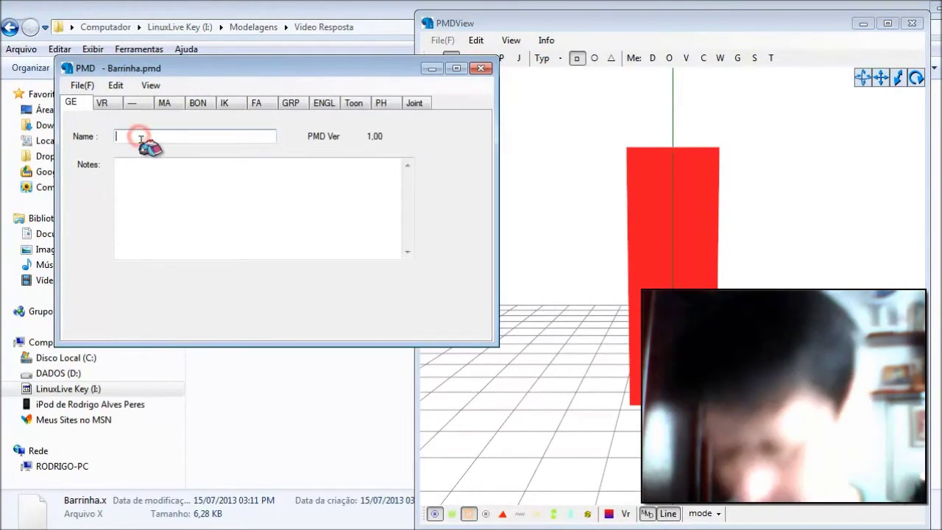
type("Barrinha")
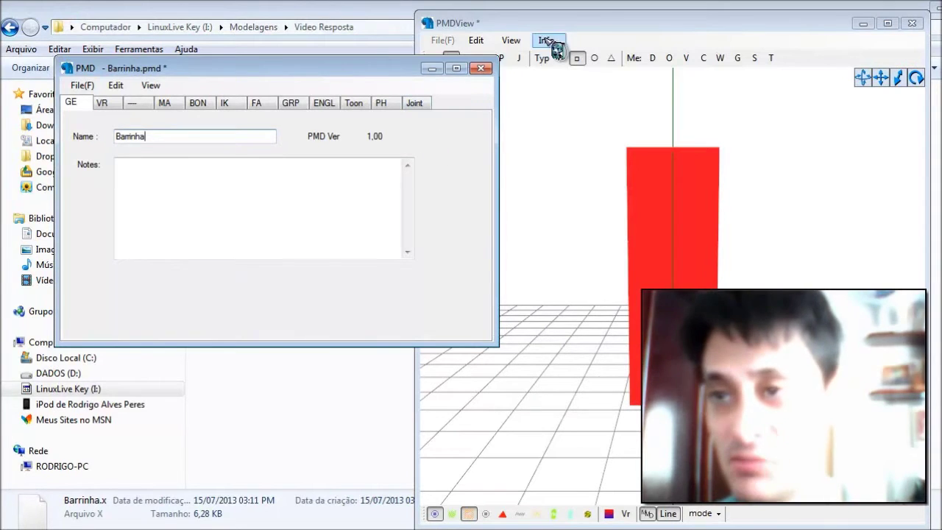
left_click_drag(568, 23, 580, 20)
left_click(347, 79)
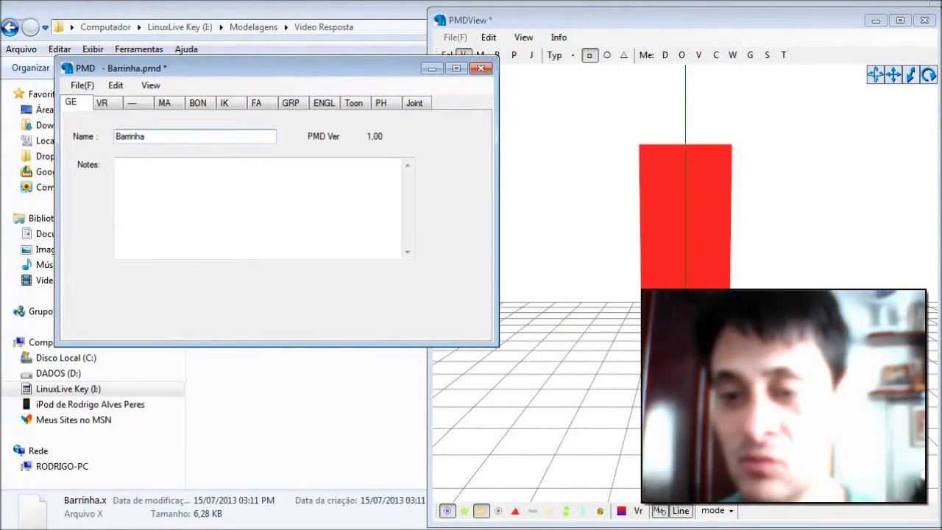
- Show the model's bone list and display the model as a wireframe in PMDView
left_click(203, 103)
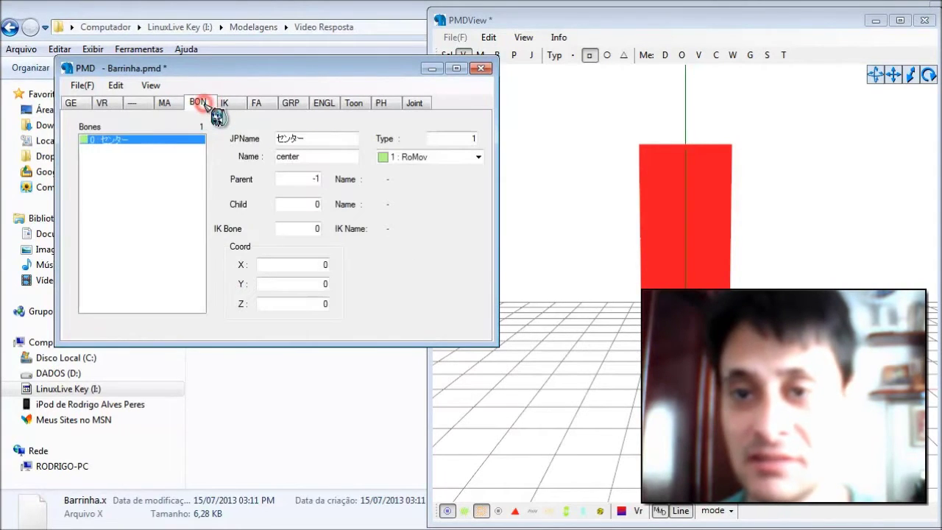
left_click(712, 511)
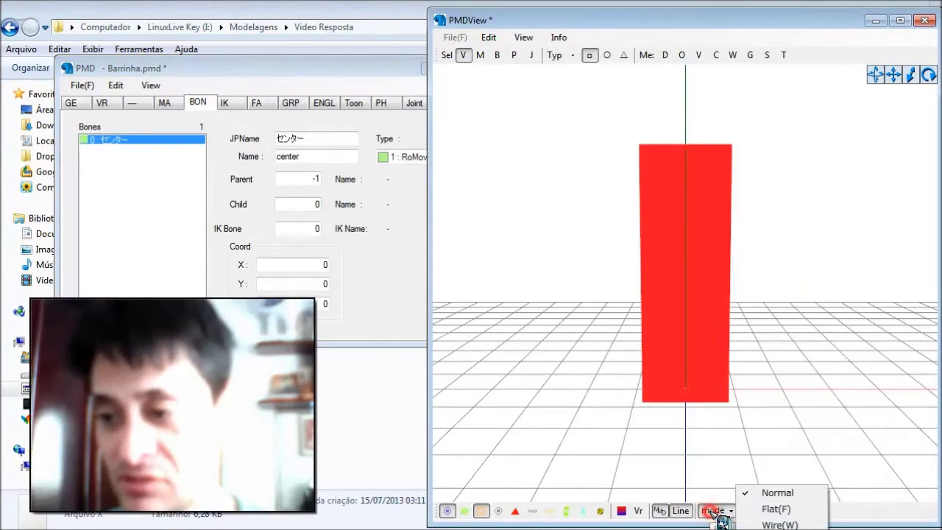
left_click(771, 524)
mouse_move(780, 373)
right_mouse_down()
mouse_move(779, 364)
mouse_move(789, 370)
right_mouse_up()
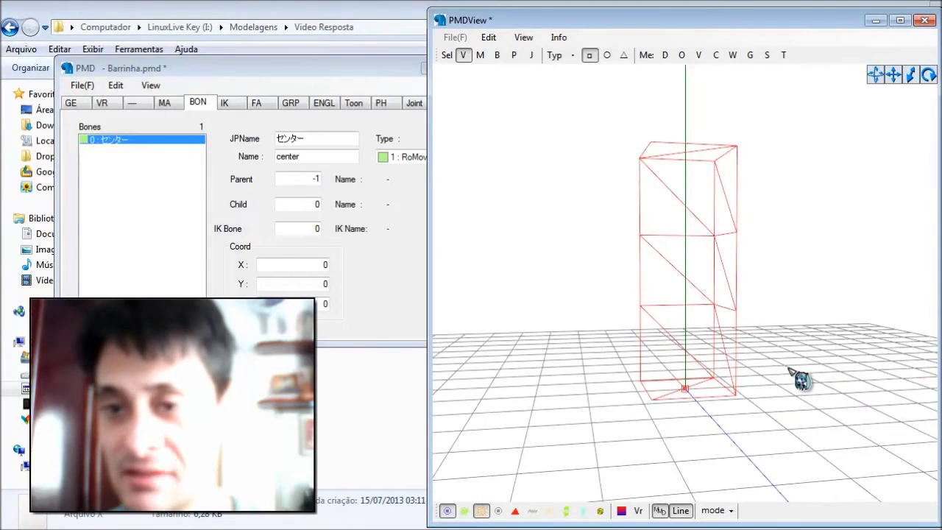
- Add a bone at the current location in the bone list and move it down below the center bone
right_click(147, 181)
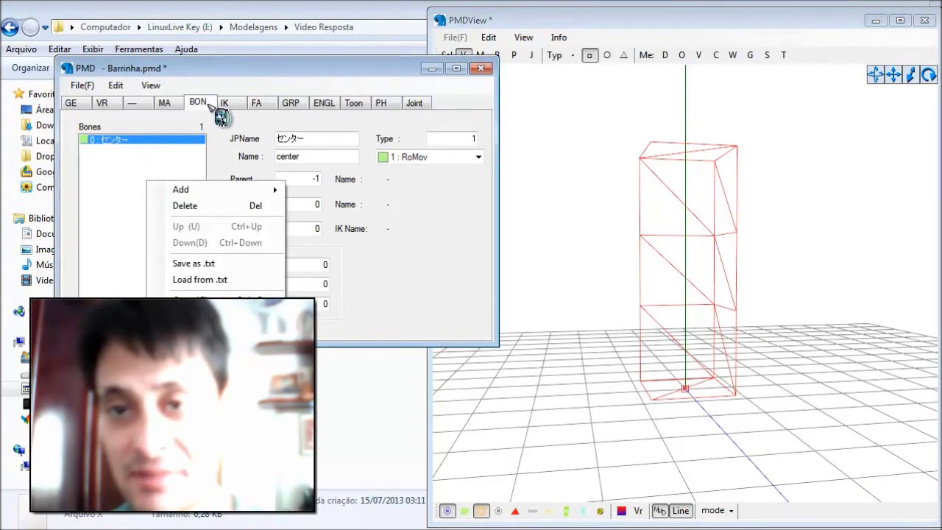
mouse_move(205, 191)
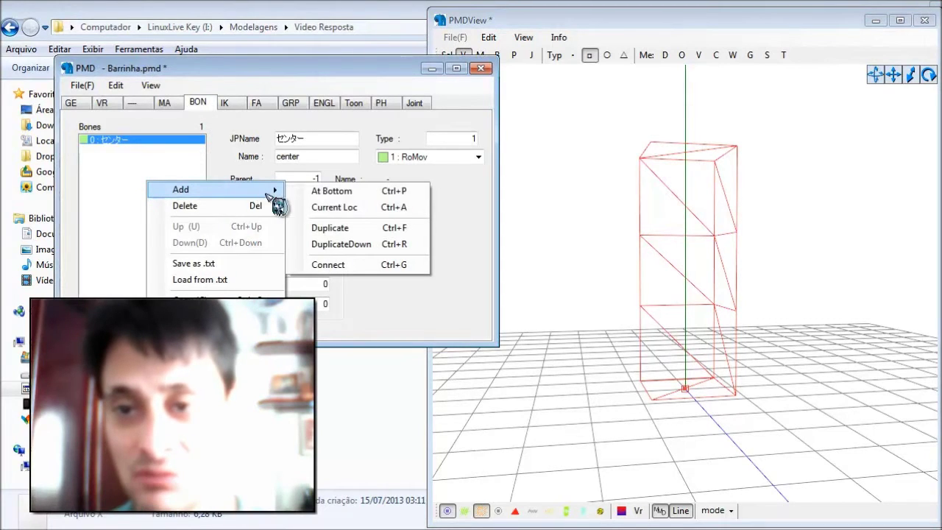
left_click(366, 207)
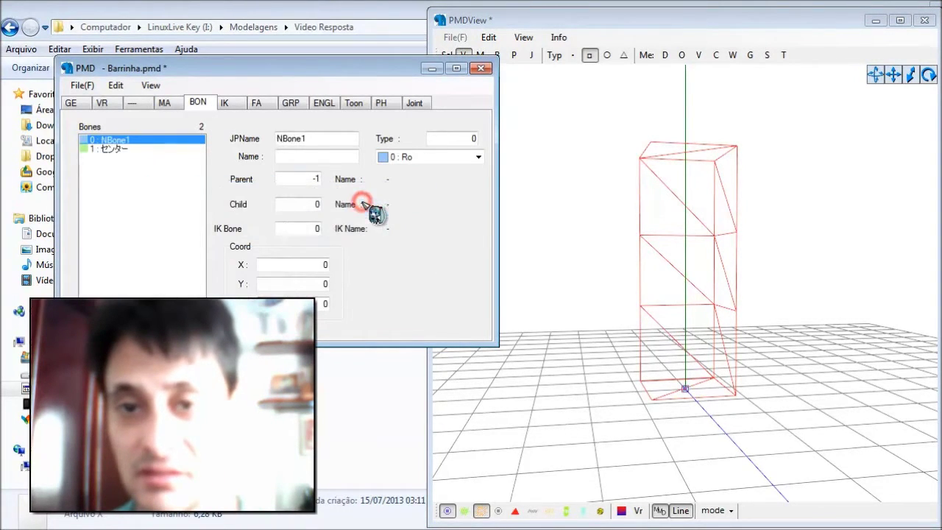
right_click(169, 141)
left_click(247, 215)
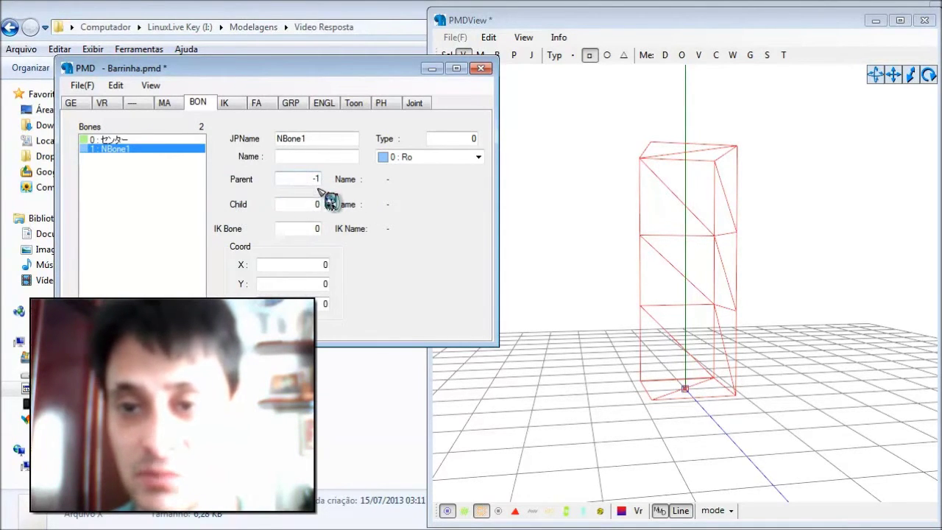
- Rename the new bone's JPName to Osso1
double_click(316, 139)
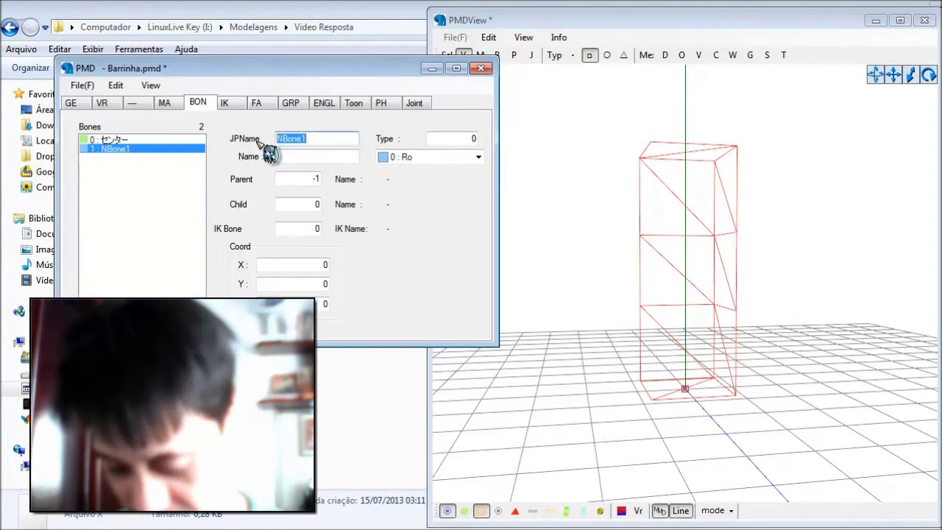
type("O")
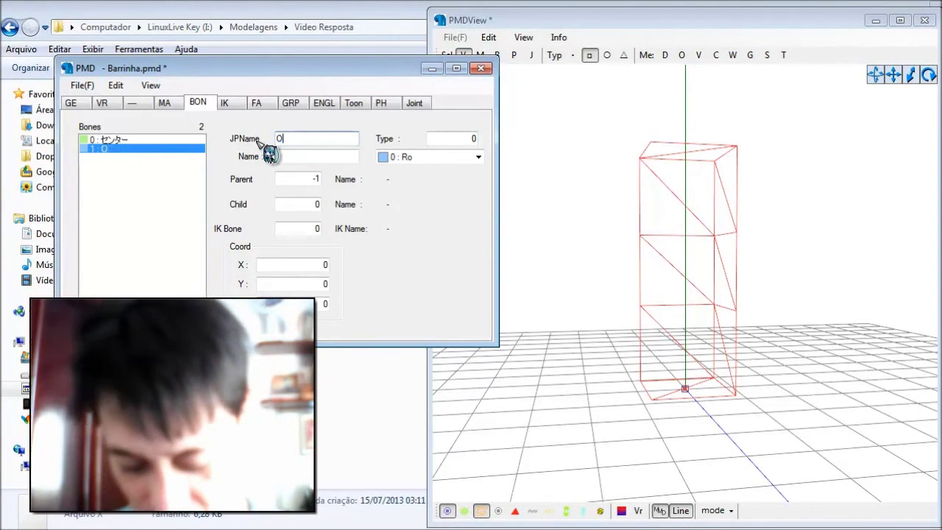
type("sso")
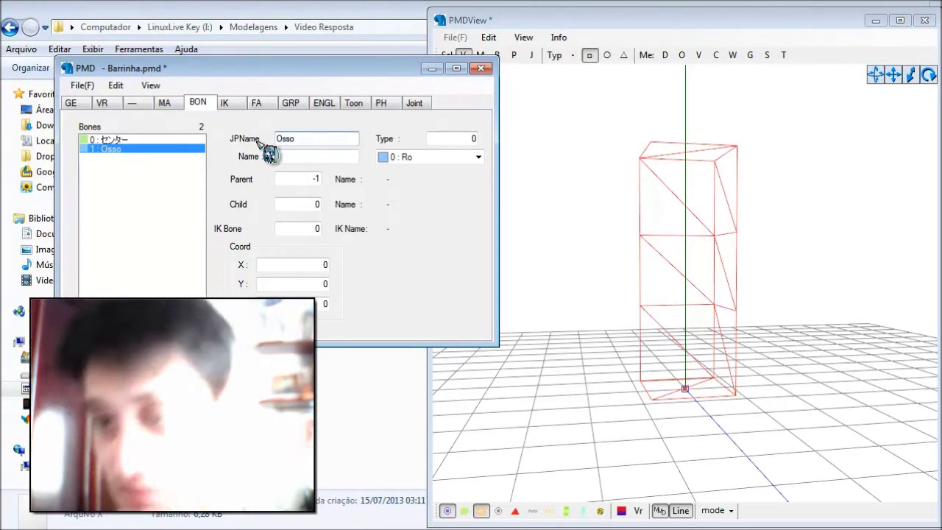
type("1")
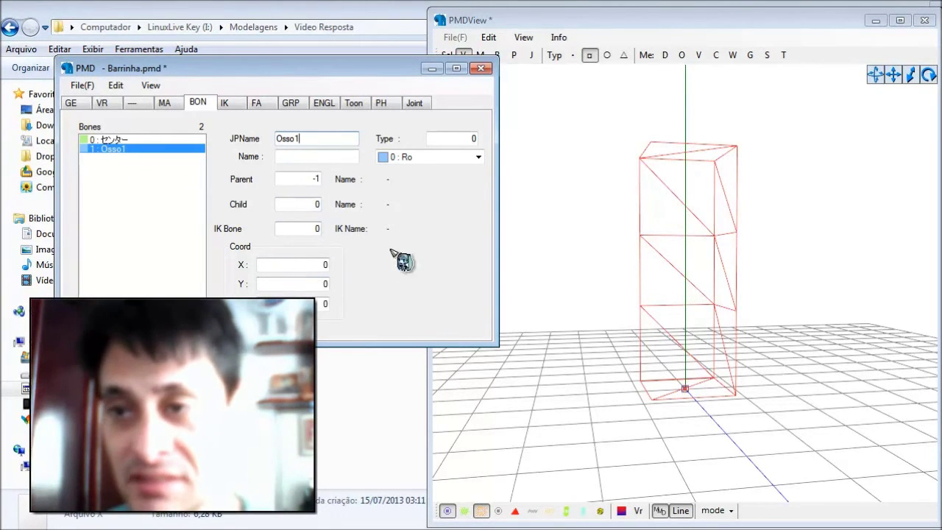
- Switch PMDView to bone selection and set the Y coordinate of Osso1 to 10
left_click_drag(365, 64, 354, 67)
left_click(497, 55)
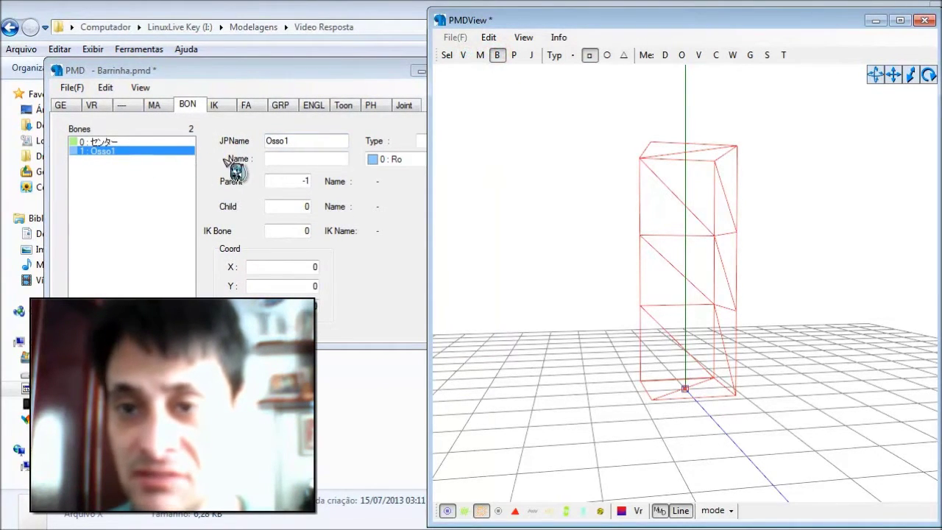
left_click(308, 288)
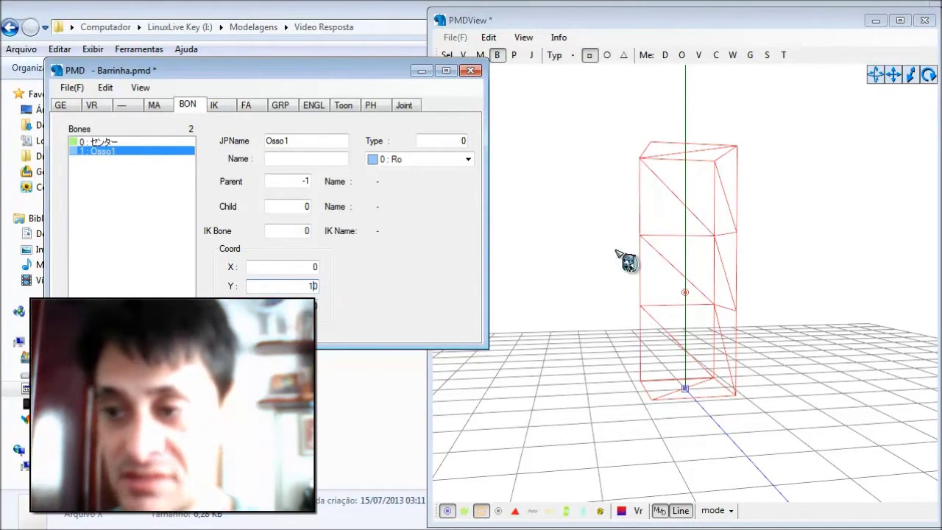
- Select Osso1 in the 3D view and lower it along the vertical axis to a Y coordinate of about 8.73
left_click(600, 253)
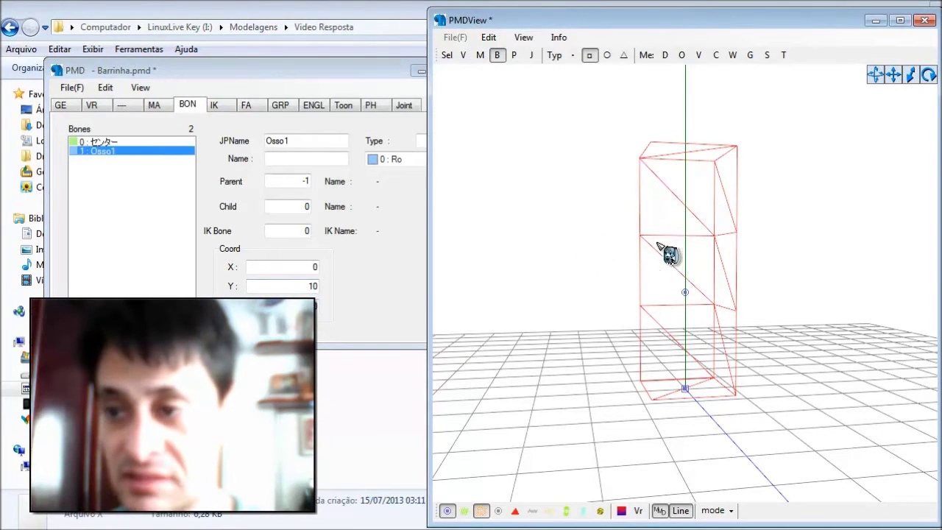
left_click(666, 268)
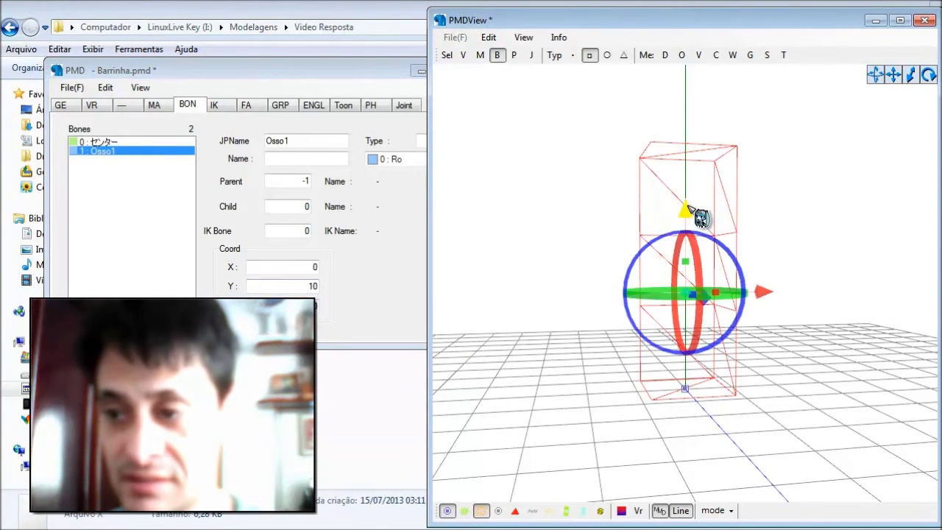
left_click(687, 205)
left_click_drag(690, 218, 692, 222)
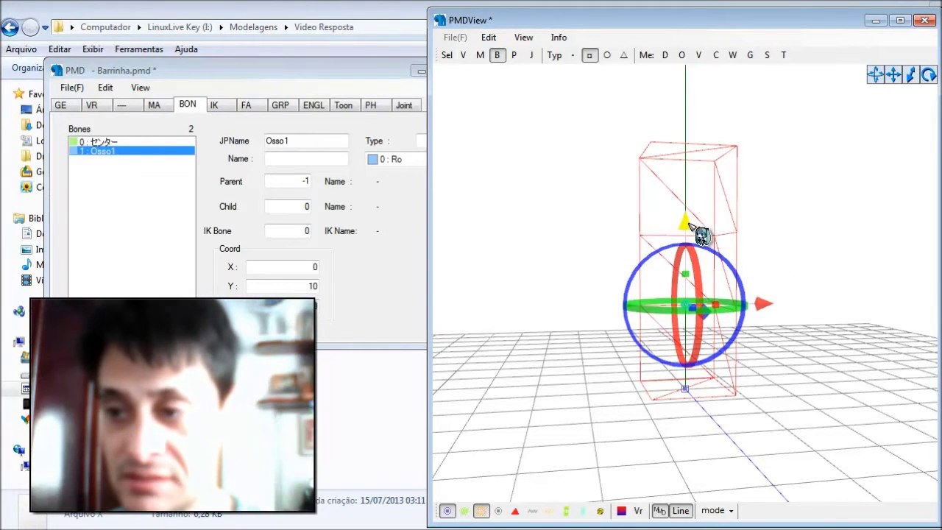
left_click_drag(689, 221, 690, 232)
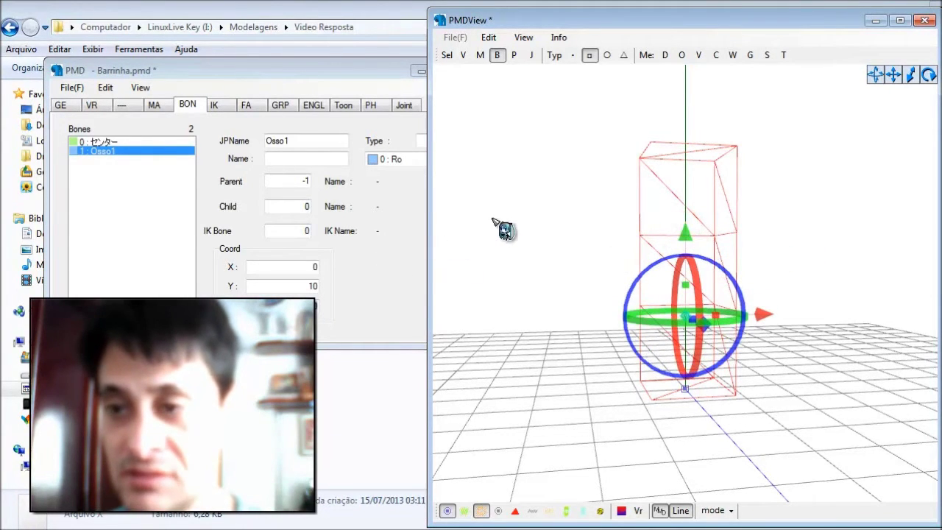
left_click(359, 277)
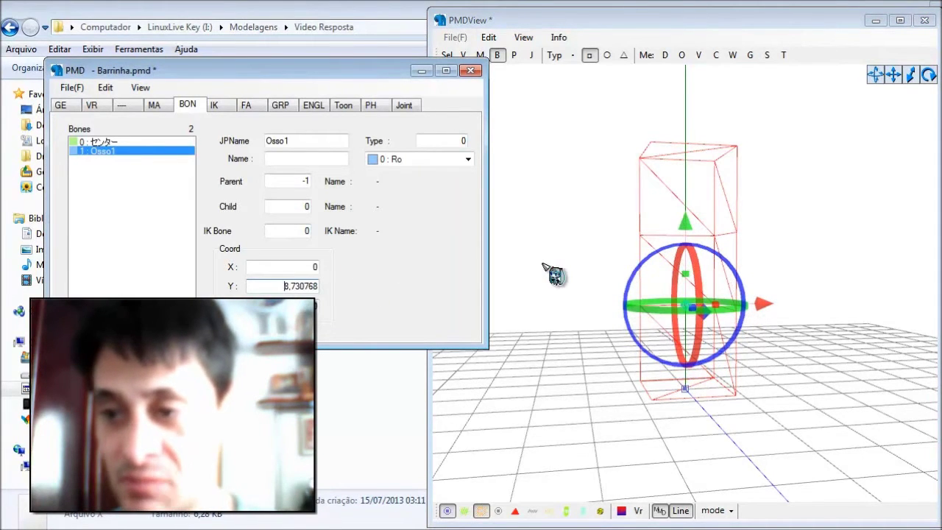
- Set the center bone's child to bone 1, Osso1
left_click(111, 141)
left_click(304, 207)
type("1")
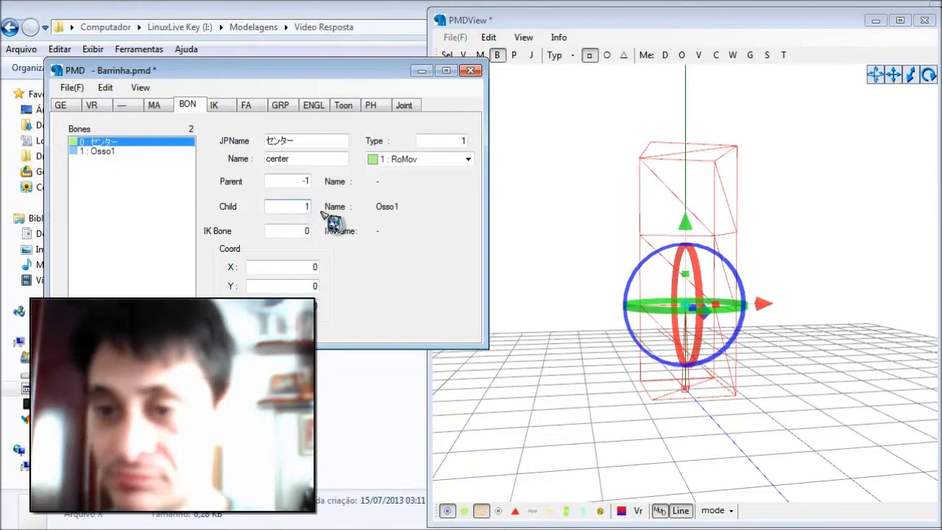
- Add a bone at the end of the bone list, set its JPName to Osso2 and its Y coordinate to 20
left_click(109, 151)
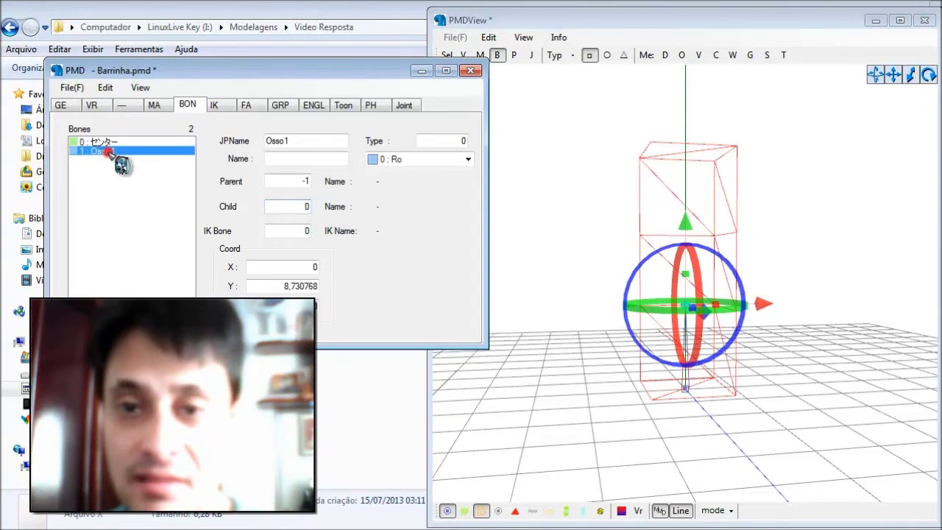
right_click(124, 179)
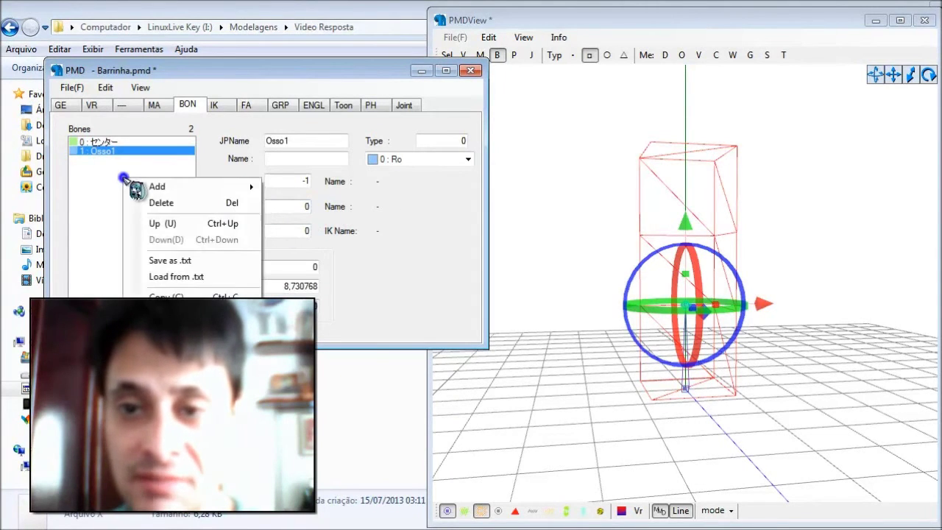
mouse_move(169, 188)
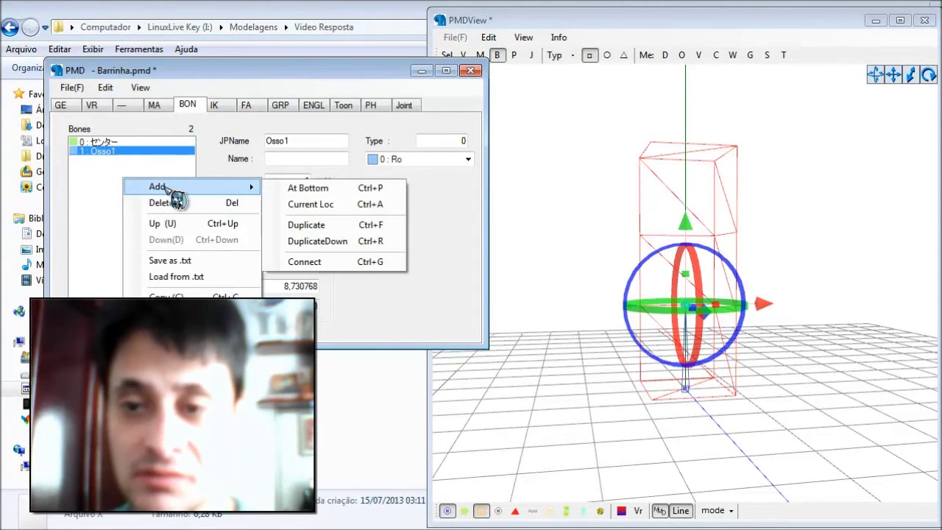
left_click(308, 188)
left_click_drag(320, 140, 173, 142)
type("Os")
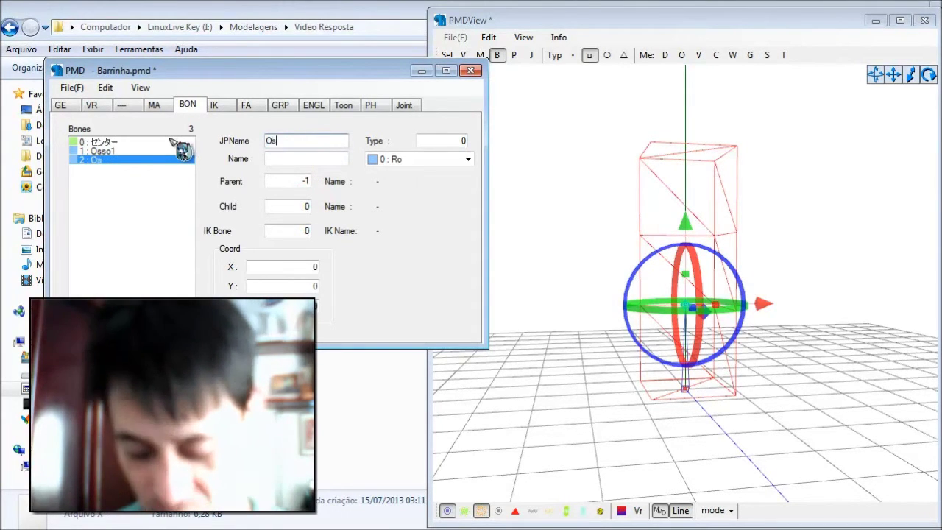
type("so2")
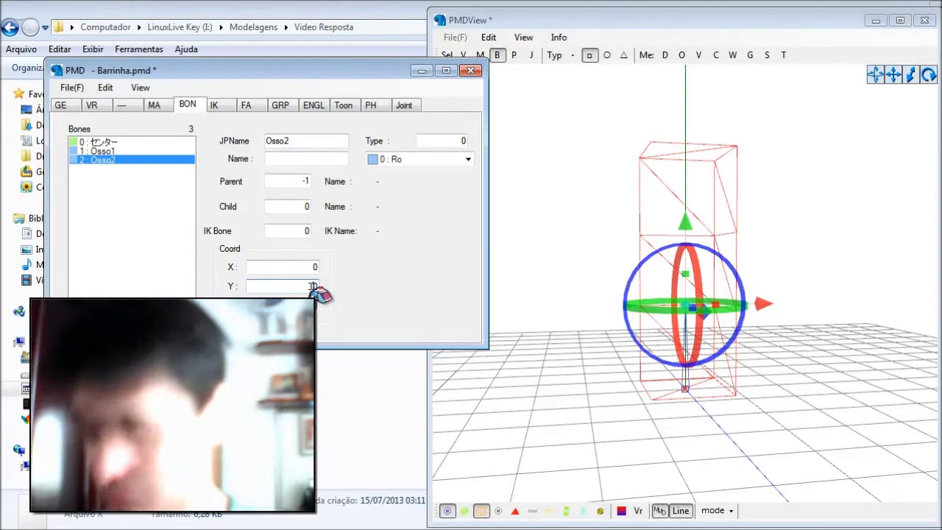
- Link Osso1 and Osso2 by setting Osso1's child to bone 2 and Osso2's parent to bone 1
left_click(106, 152)
left_click(298, 207)
type("2")
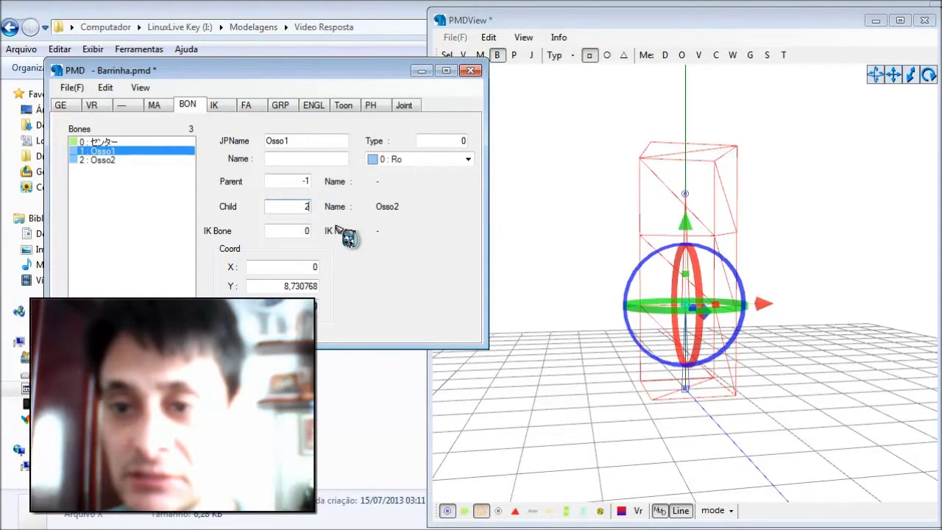
left_click(103, 160)
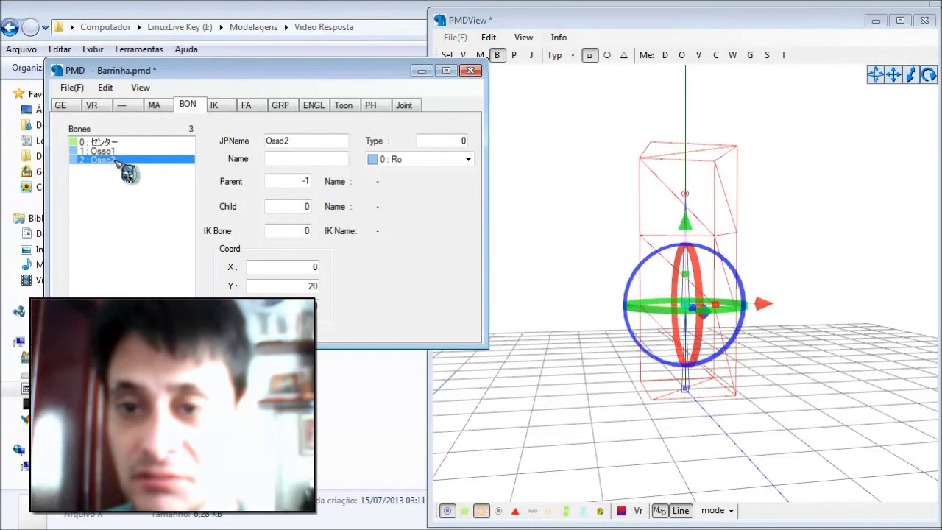
left_click(301, 181)
double_click(302, 181)
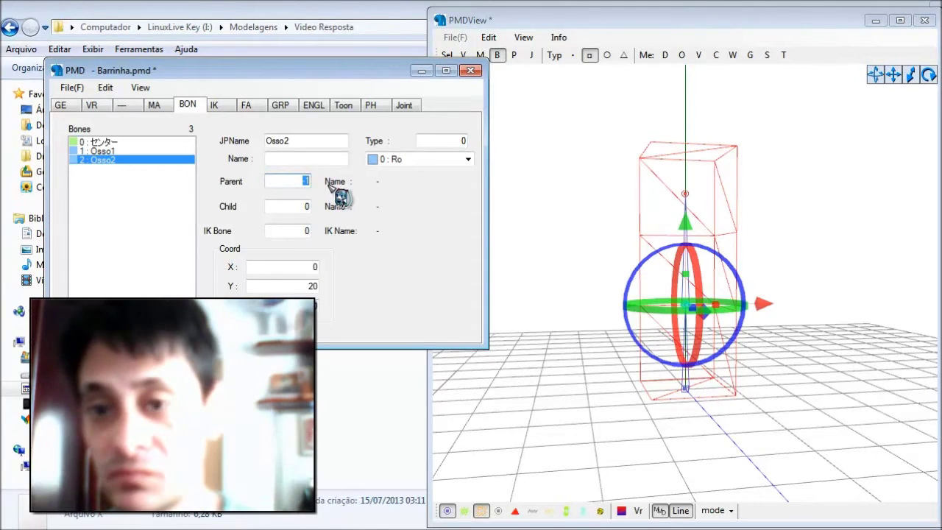
type("1")
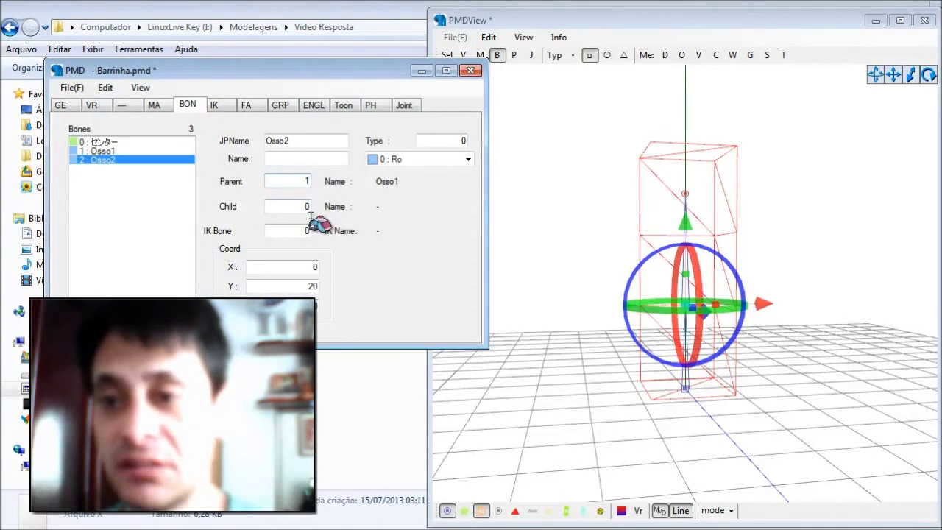
- Add a bone at the end of the bone list, set its JPName to Osso3 and its Y coordinate to 30
right_click(130, 172)
mouse_move(175, 185)
left_click(295, 185)
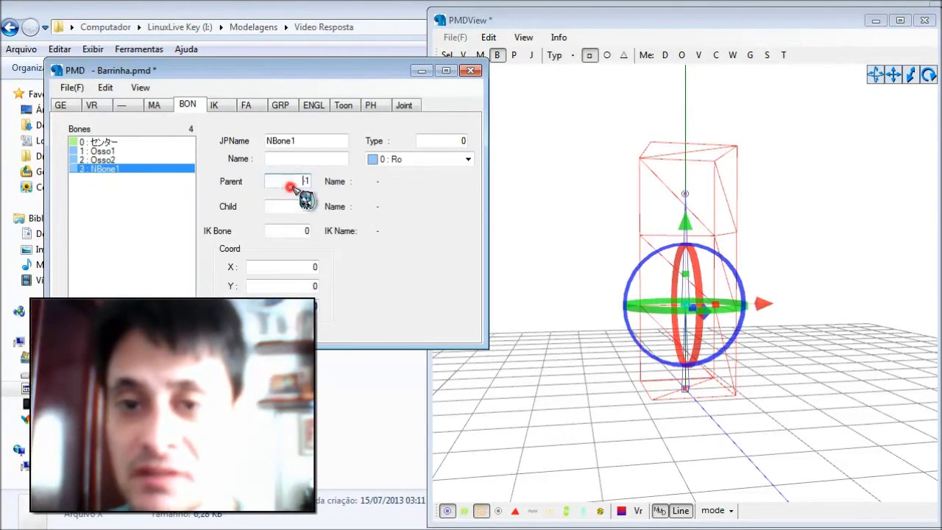
left_click_drag(327, 140, 265, 143)
type("O")
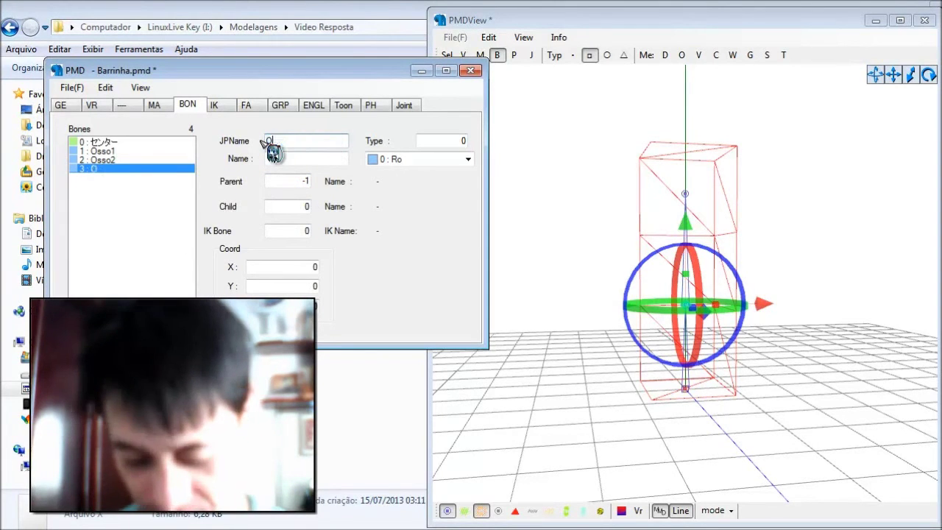
type("sso3")
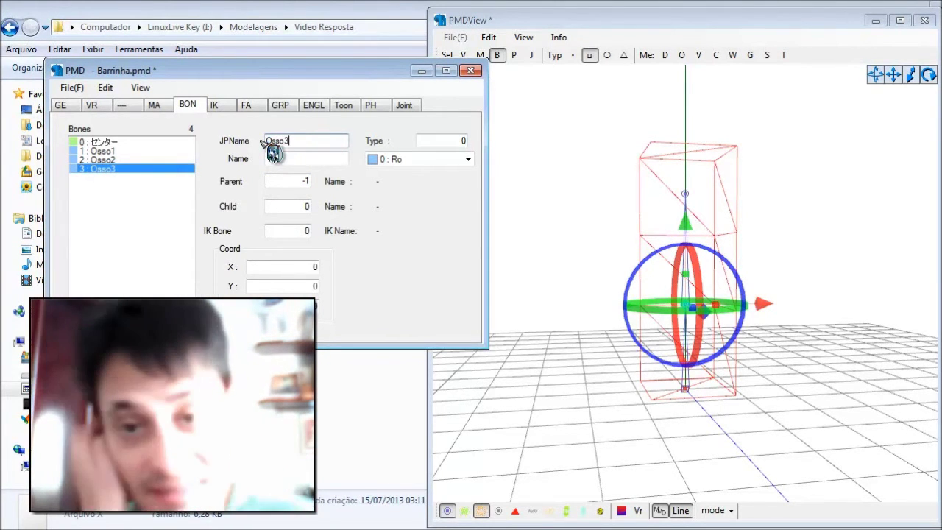
left_click(313, 287)
type("3")
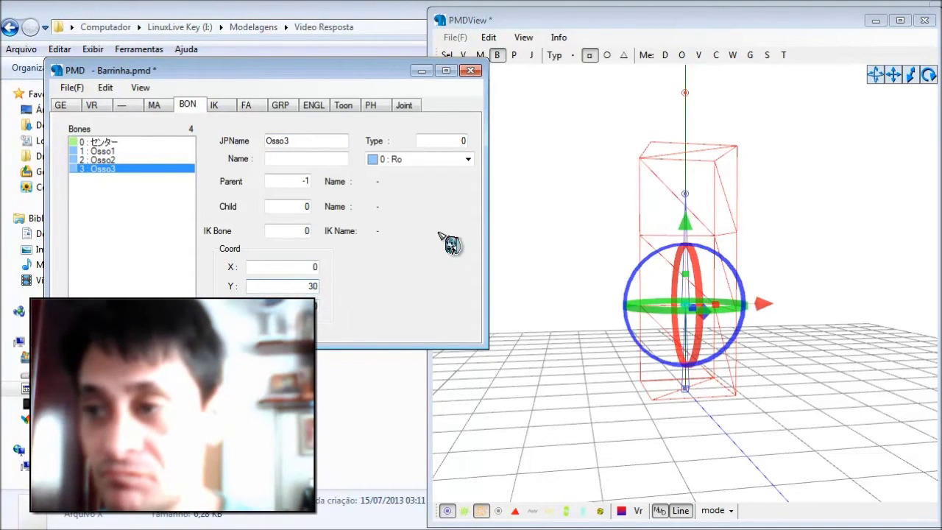
- Link Osso2 and Osso3 by setting Osso2's child to bone 3 and Osso3's parent to bone 2
left_click(103, 159)
double_click(293, 206)
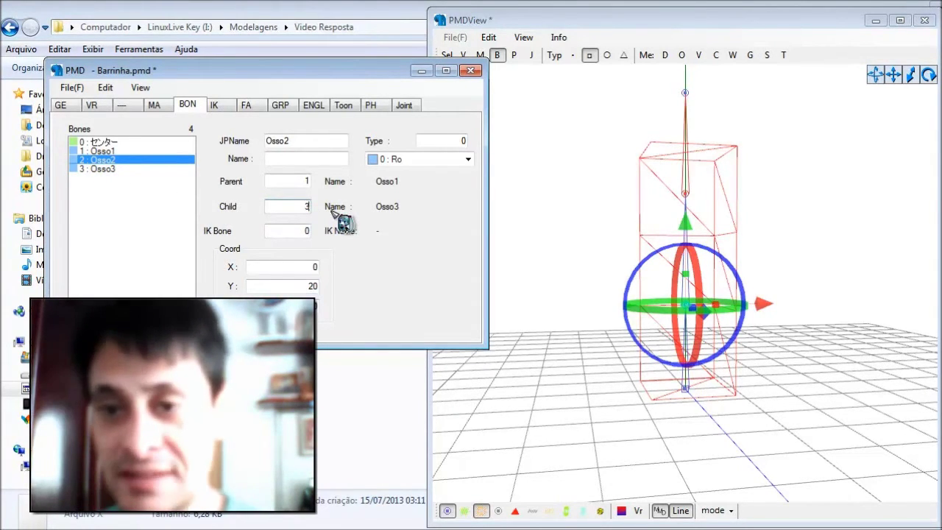
left_click(96, 169)
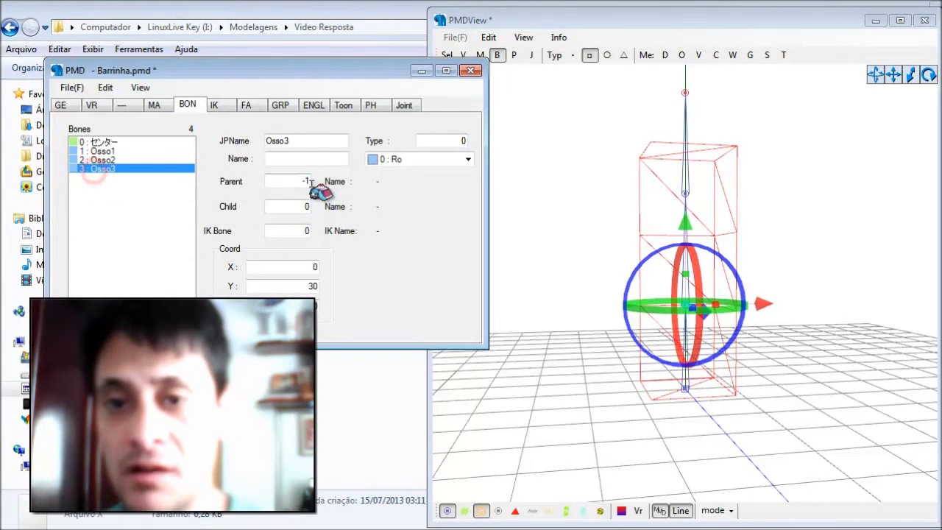
type("2")
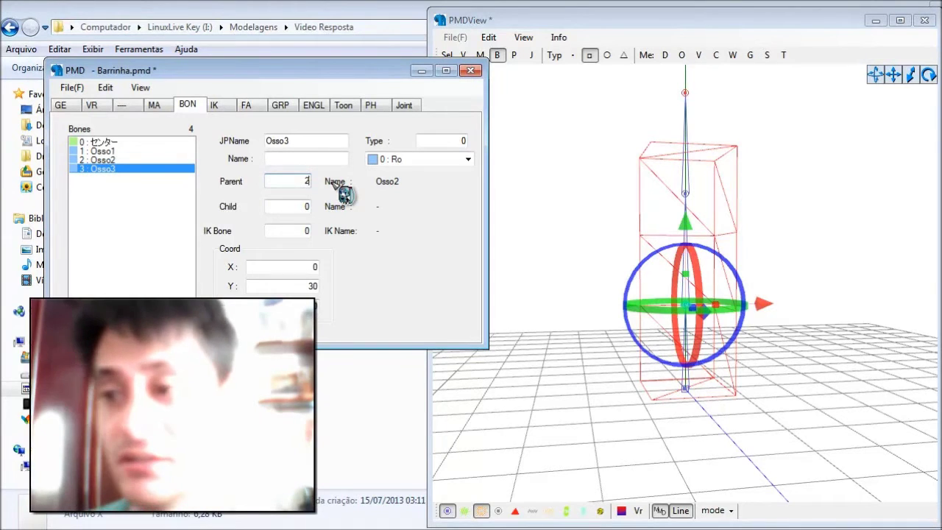
- Select Osso2 in the 3D view and lower it along the vertical axis to the mesh's upper inner edge loop
left_click(616, 222)
left_click(709, 199)
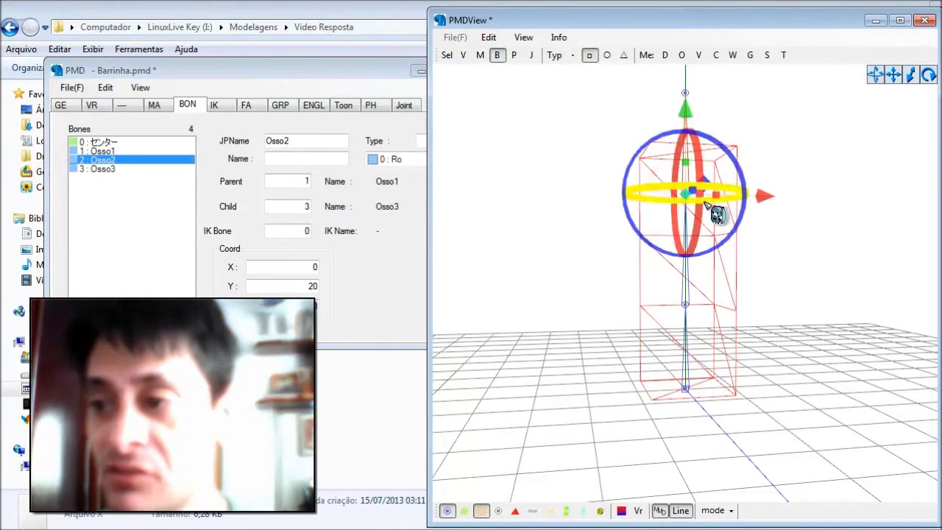
left_click_drag(689, 109, 697, 153)
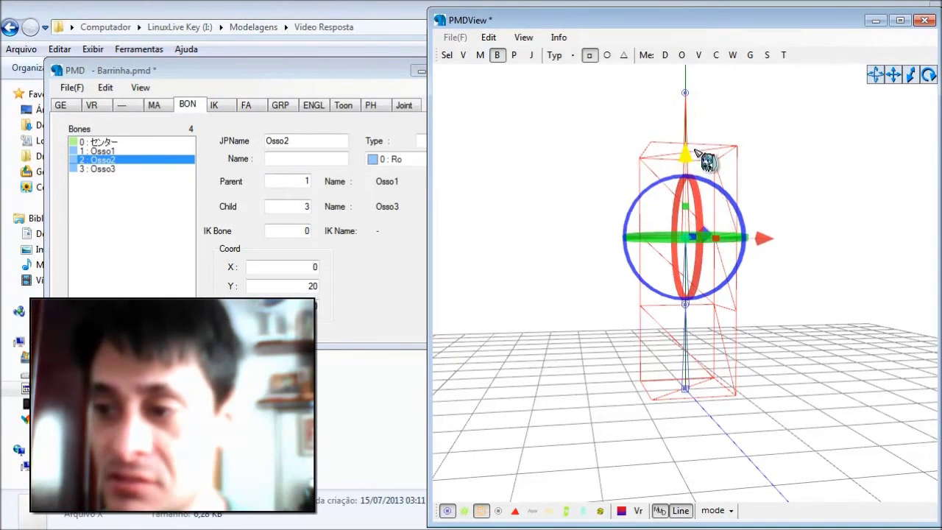
left_click(640, 90)
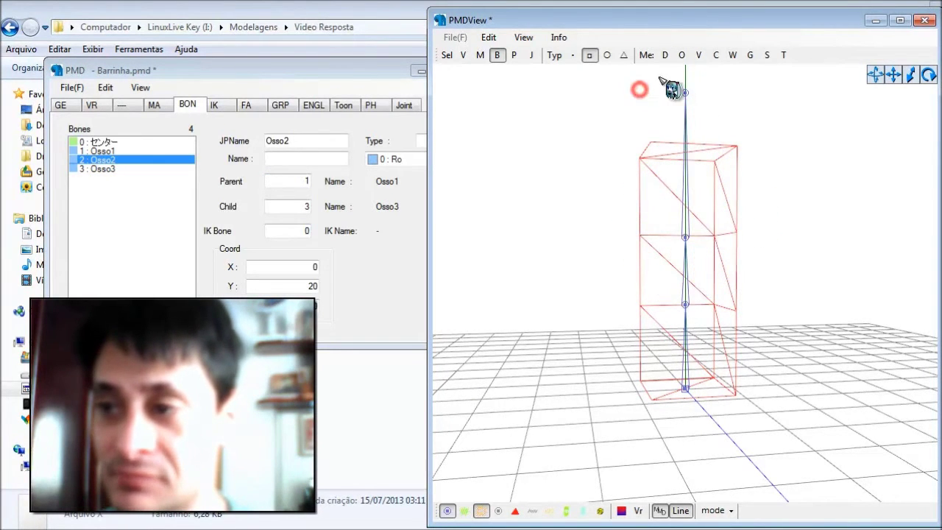
- Select Osso3 in the 3D view and lower it along the vertical axis to the top face of the mesh
left_click(670, 84)
scroll(683, 143, "down", 3)
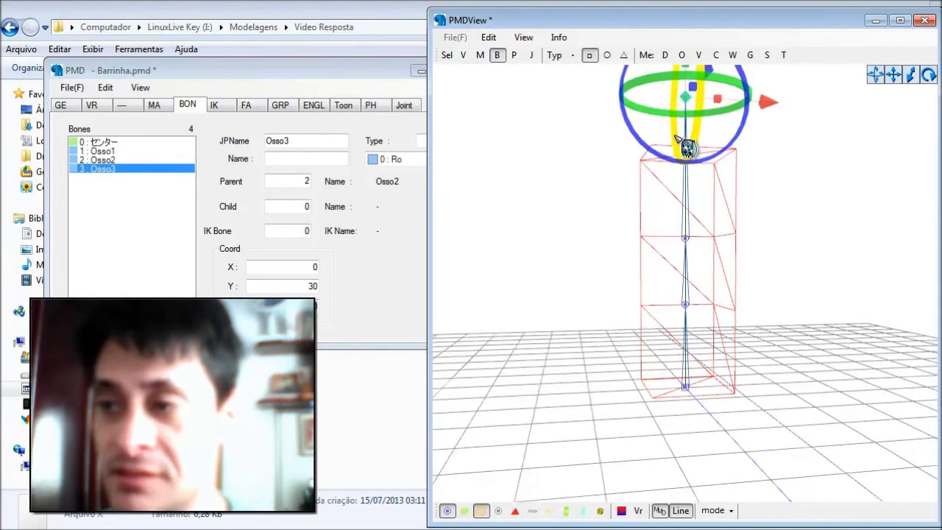
scroll(679, 137, "down", 2)
left_click_drag(686, 70, 703, 109)
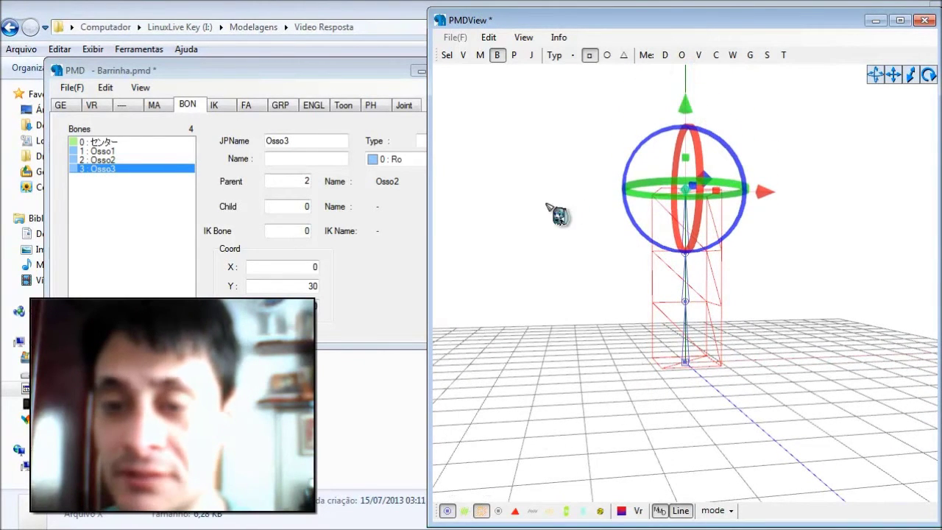
- Set the bone type of Osso3 to 7 : Hid
left_click(368, 71)
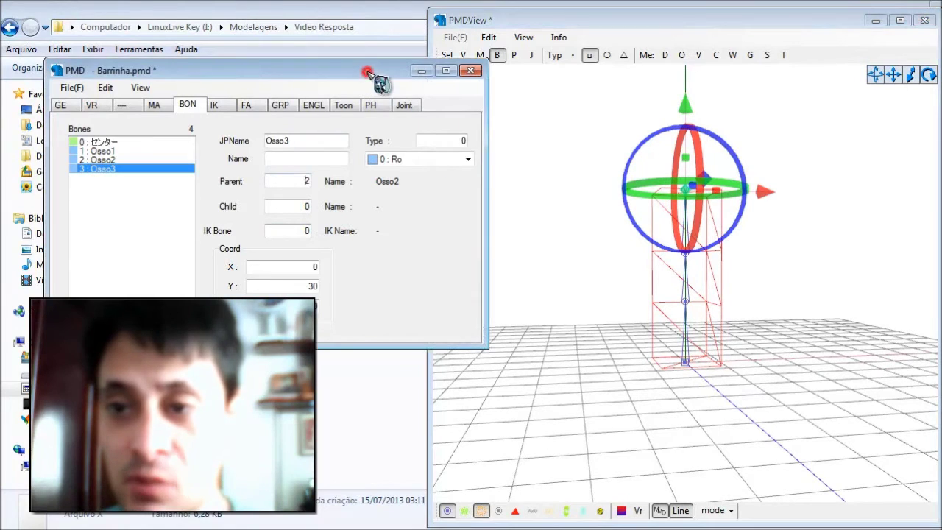
left_click(452, 162)
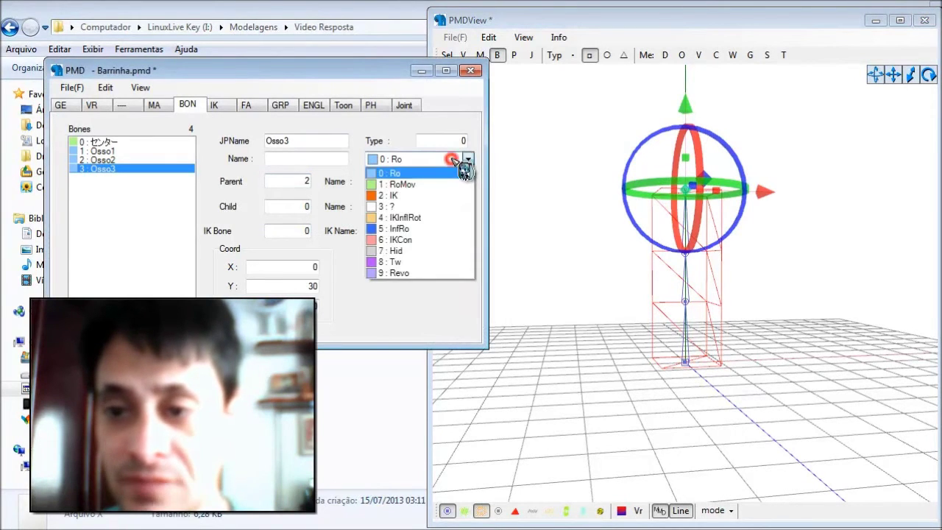
left_click(413, 249)
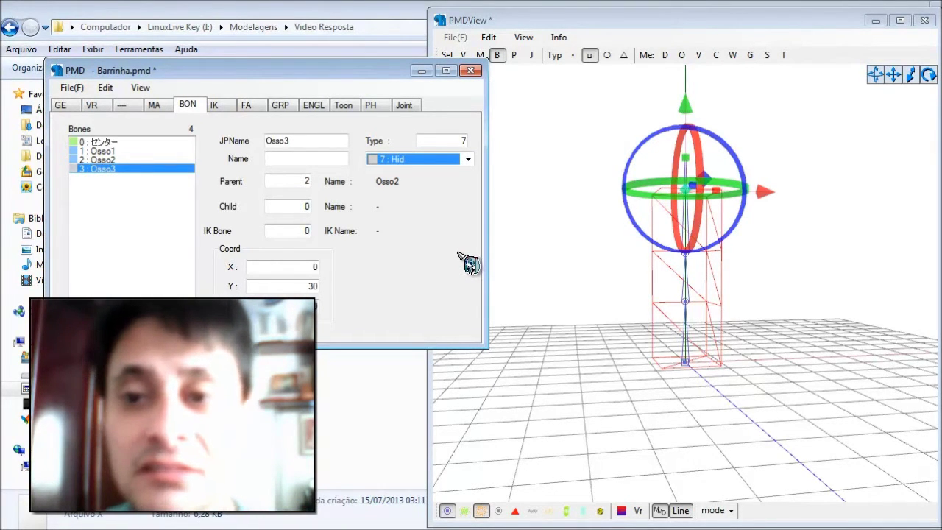
- Reselect the hidden end bone Osso3 and lower it vertically to the mesh's top face, then deselect it
left_click(535, 230)
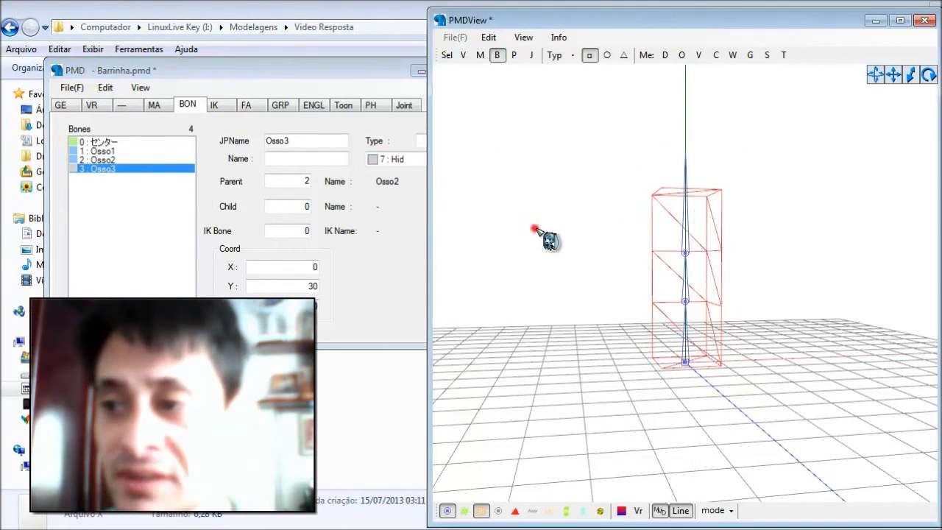
left_click(665, 138)
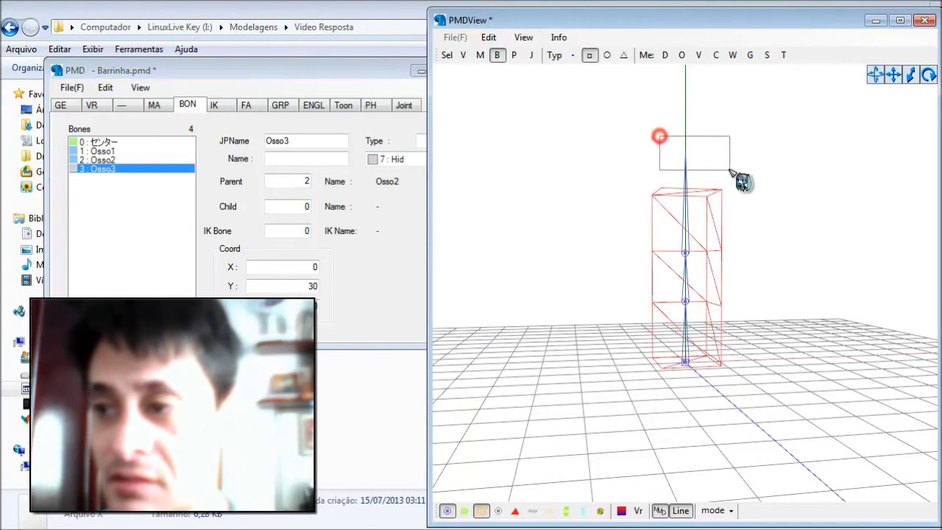
left_click_drag(694, 84, 697, 113)
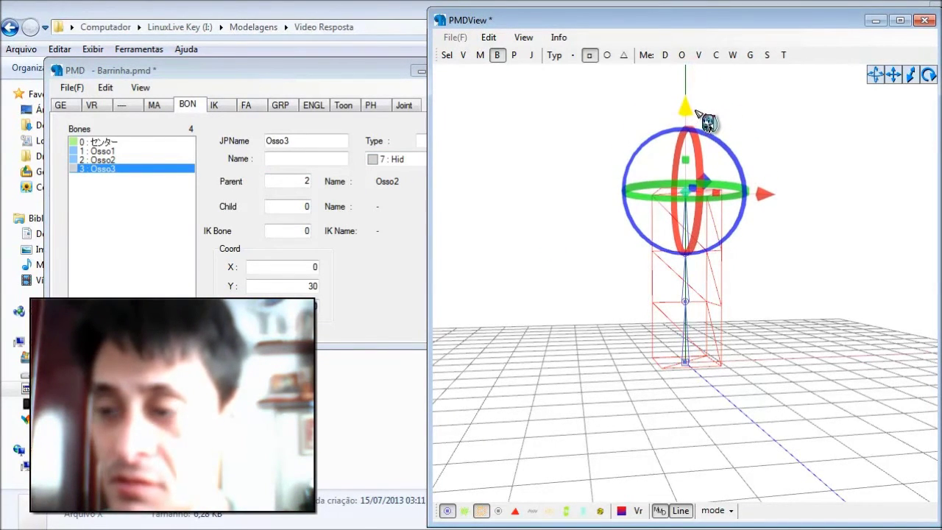
left_click(550, 216)
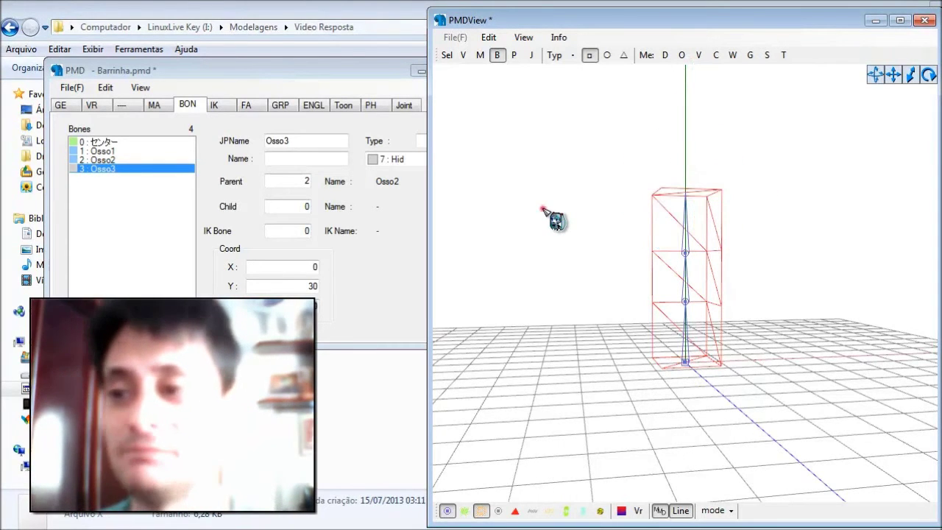
- Switch PMDView to vertex selection and open the Weight window beside the bone list
scroll(552, 221, "up", 4)
scroll(544, 215, "up", 1)
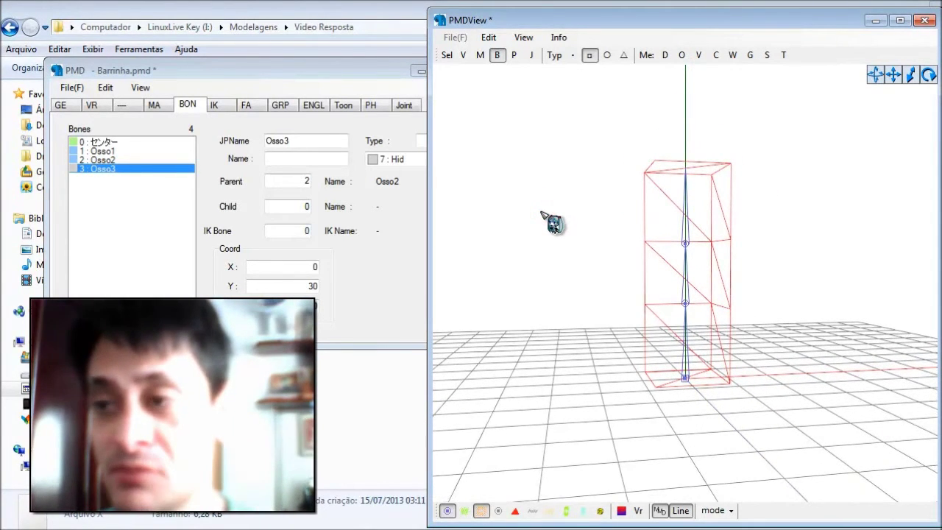
left_click(466, 55)
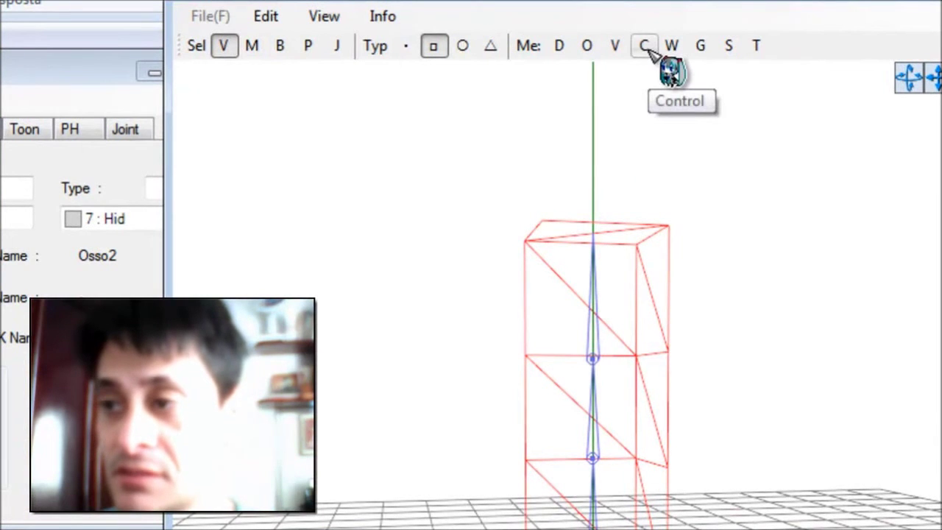
left_click(671, 47)
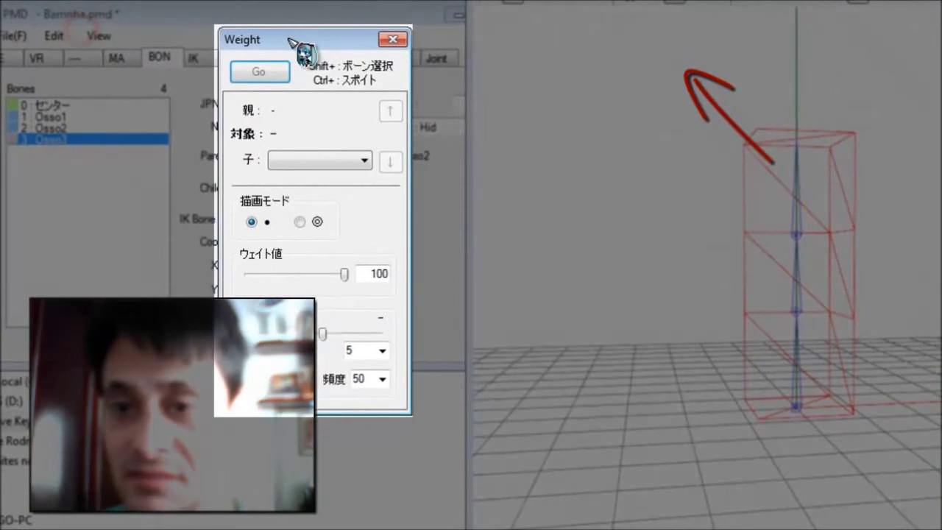
mouse_move(294, 42)
left_mouse_down()
mouse_move(267, 37)
mouse_move(294, 32)
left_mouse_up()
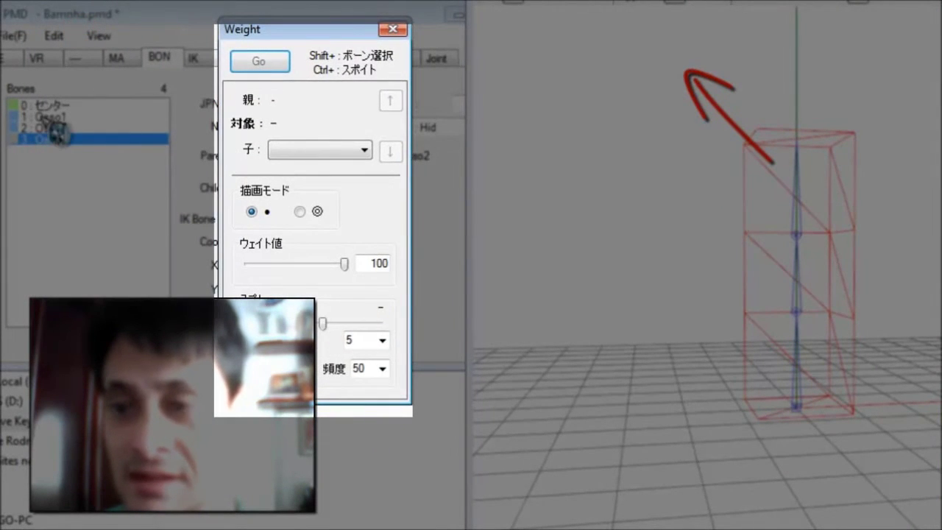
- Paint the mesh's two lowest vertex rows with weight 100 for the center bone センター
left_click(40, 116)
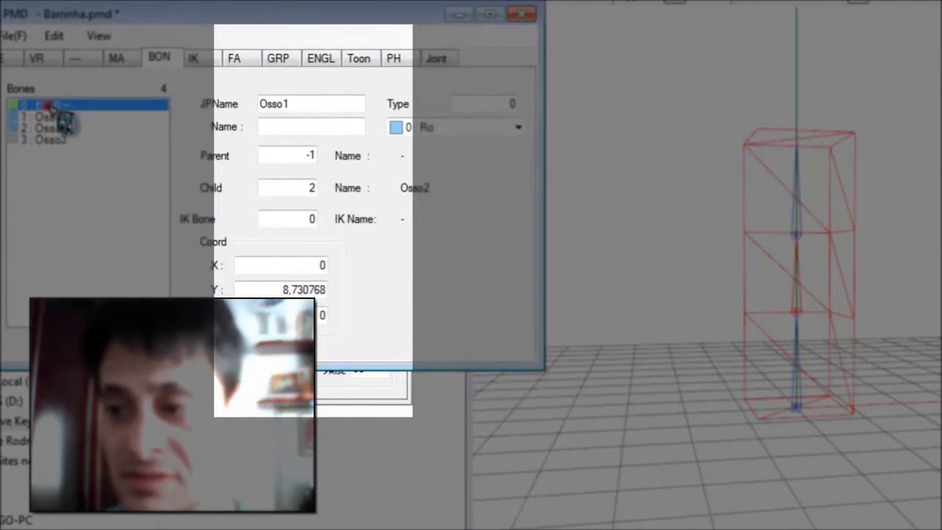
left_click(45, 105)
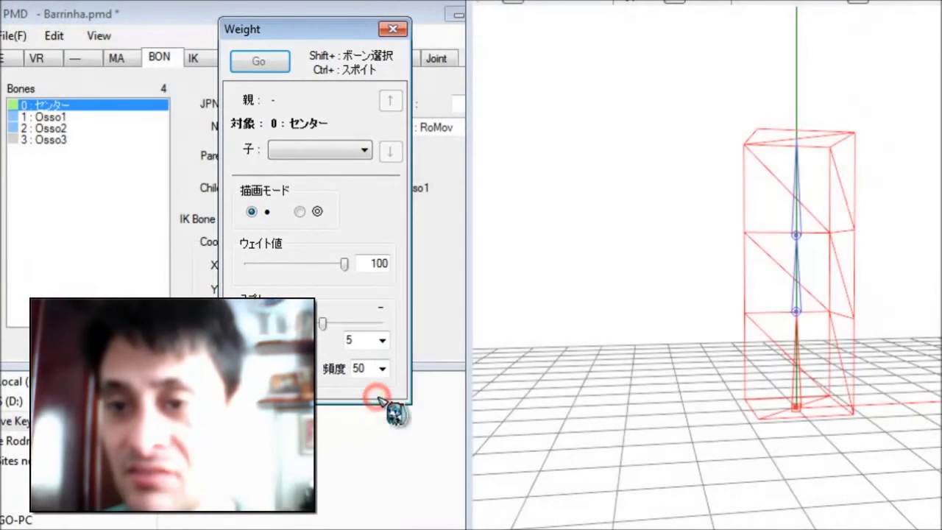
left_click(325, 155)
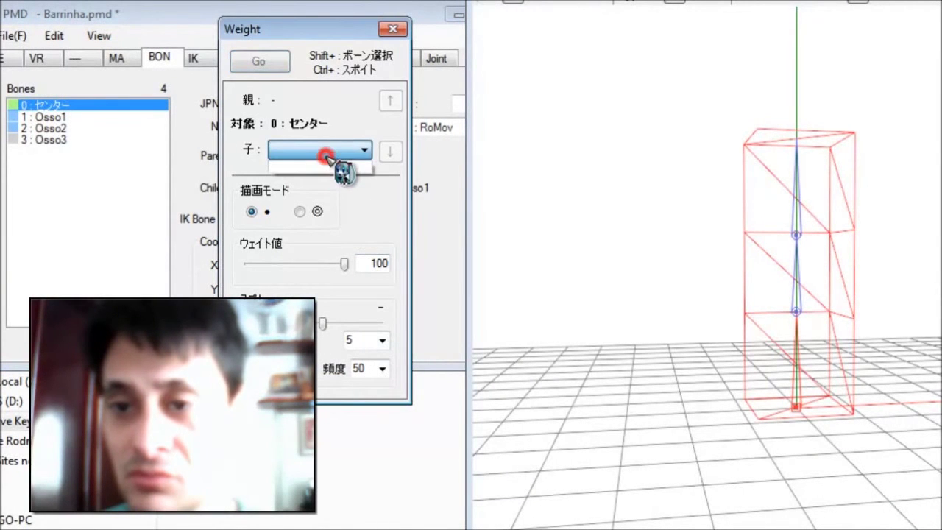
left_click(333, 41)
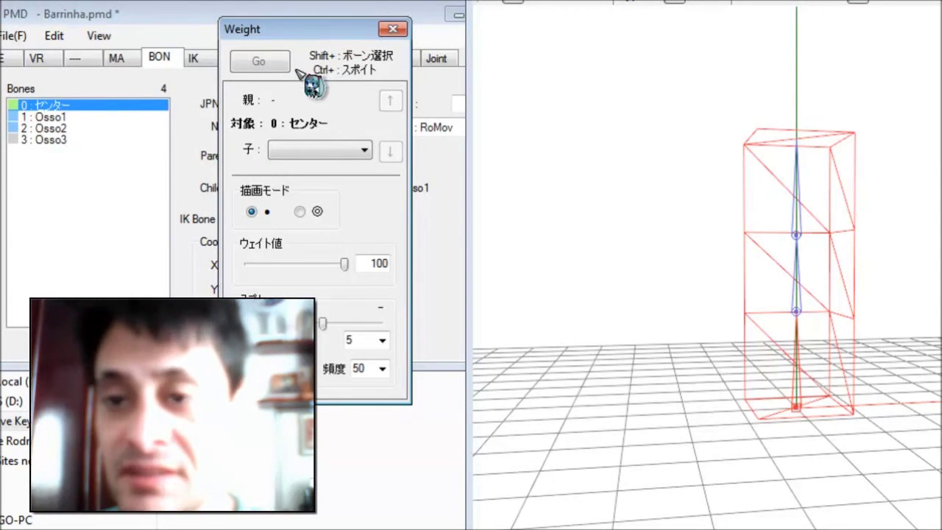
left_click(259, 62)
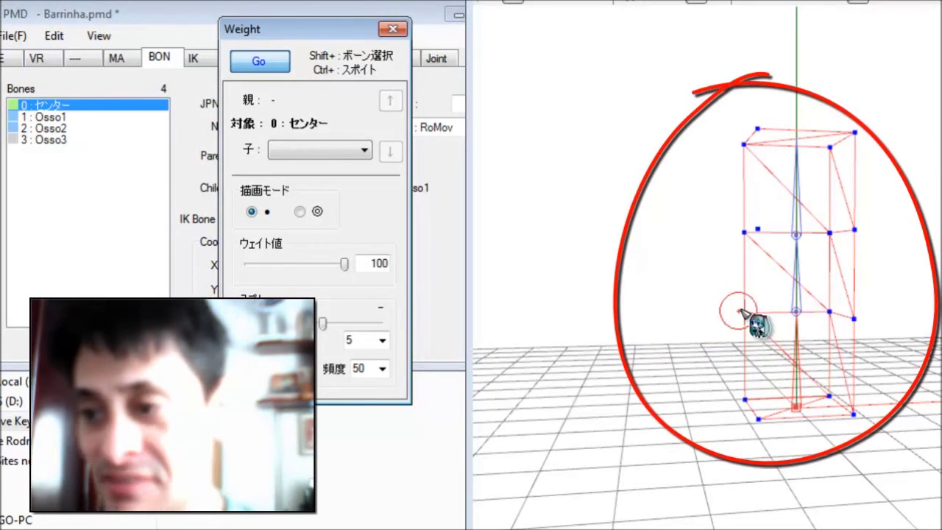
mouse_move(745, 321)
left_mouse_down()
mouse_move(757, 361)
mouse_move(750, 413)
mouse_move(853, 415)
mouse_move(833, 392)
mouse_move(829, 315)
mouse_move(861, 328)
left_mouse_up()
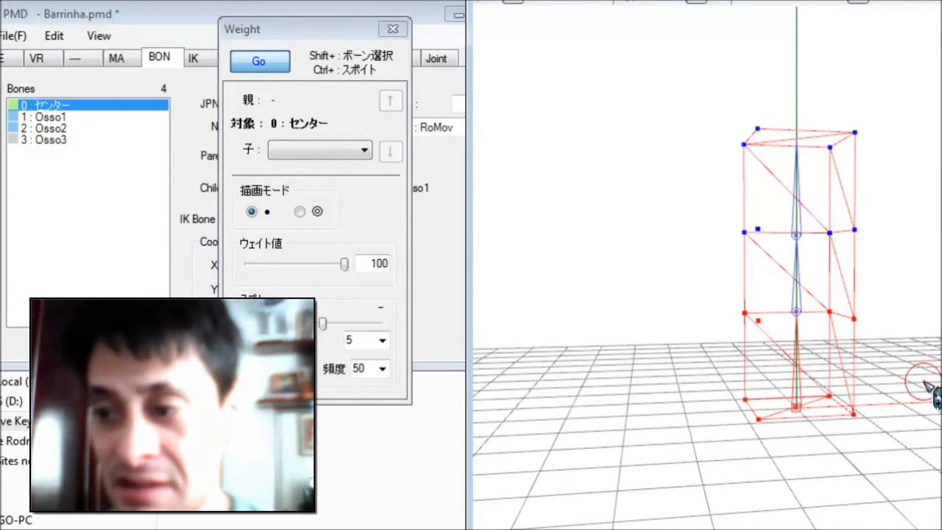
left_click(274, 65)
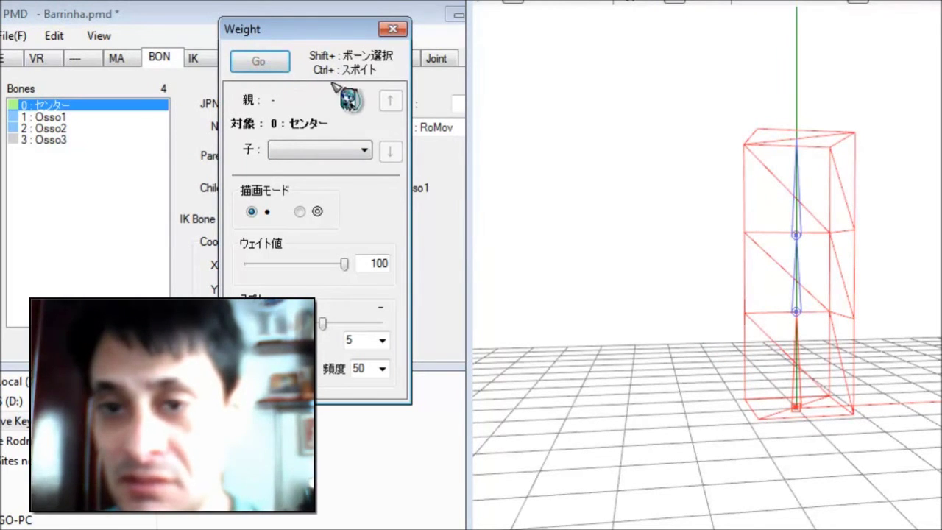
- Make Osso1 the weight target and paint the mesh's two middle vertex rows at weight 100
left_click(70, 118)
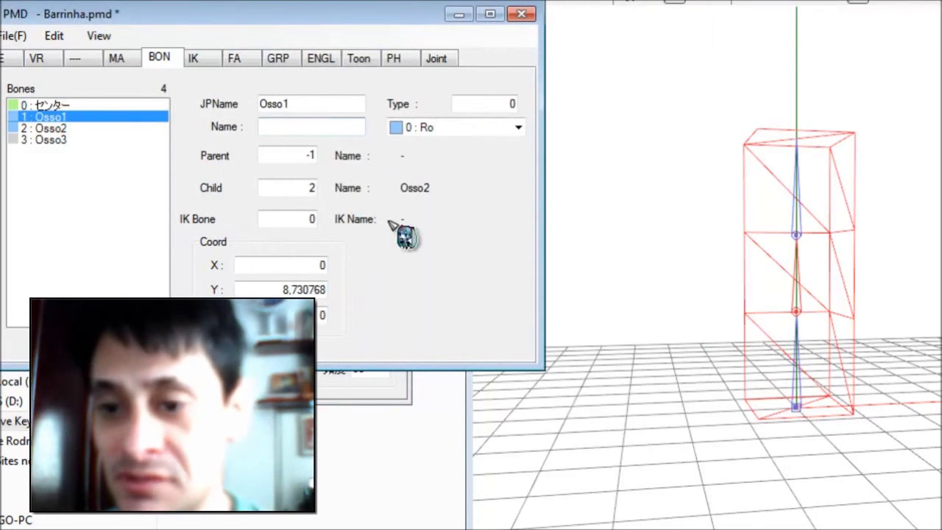
left_click(373, 376)
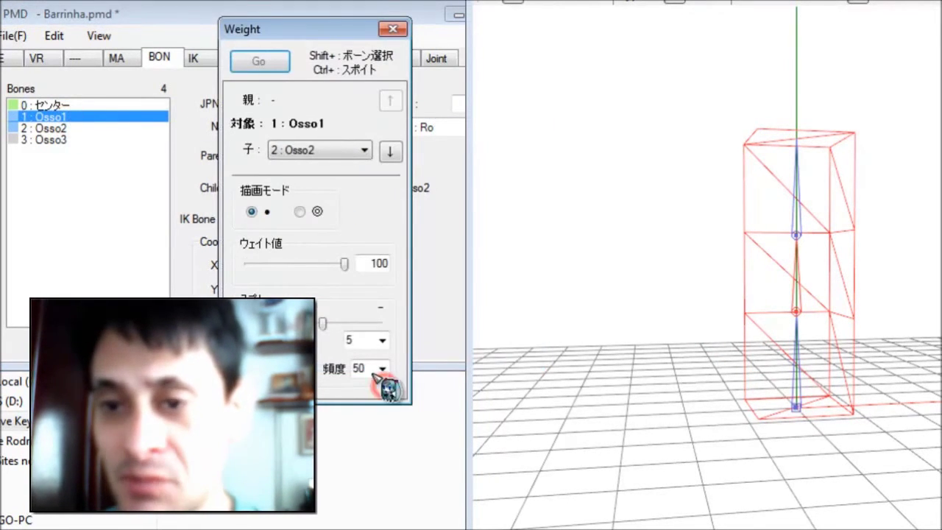
left_click(259, 61)
mouse_move(766, 240)
left_mouse_down()
mouse_move(762, 316)
mouse_move(753, 319)
mouse_move(850, 326)
mouse_move(862, 270)
mouse_move(834, 235)
left_mouse_up()
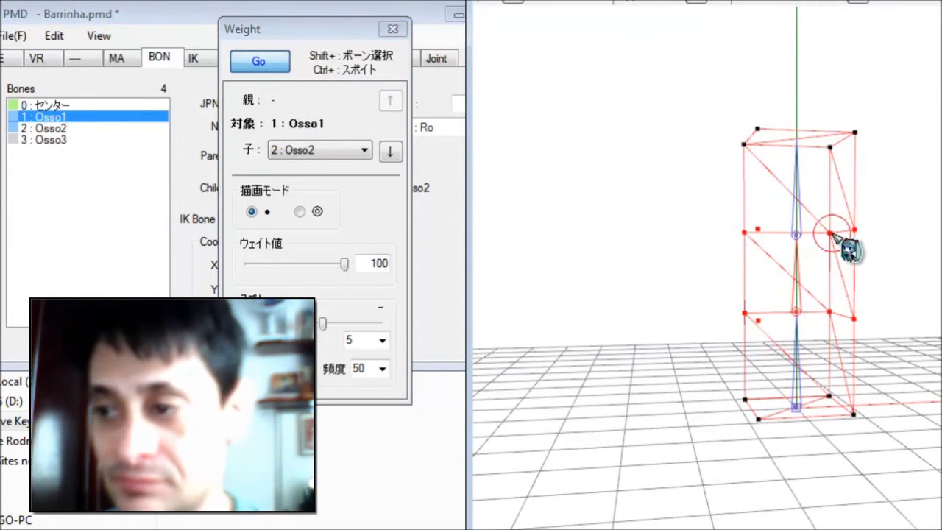
left_click(263, 61)
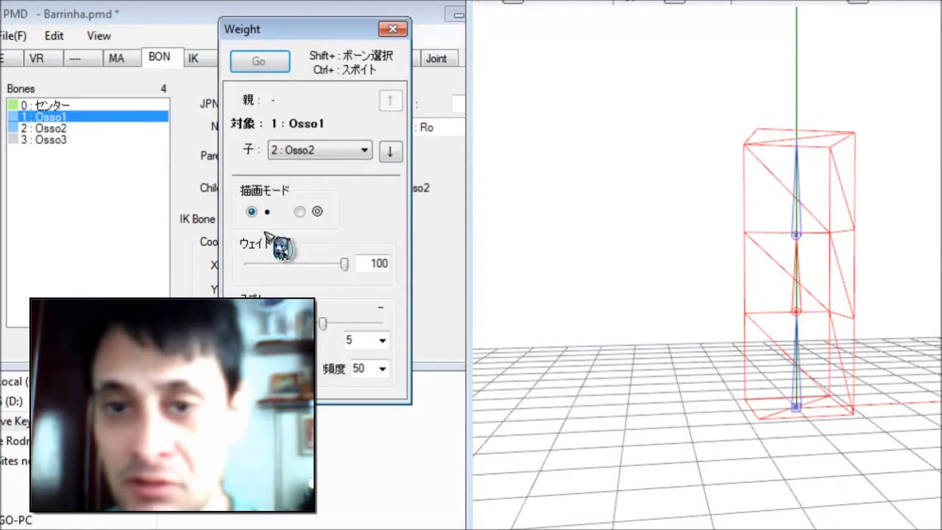
- Make Osso2 the weight target and paint the mesh's two uppermost vertex rows at weight 100
left_click(53, 129)
left_click(384, 394)
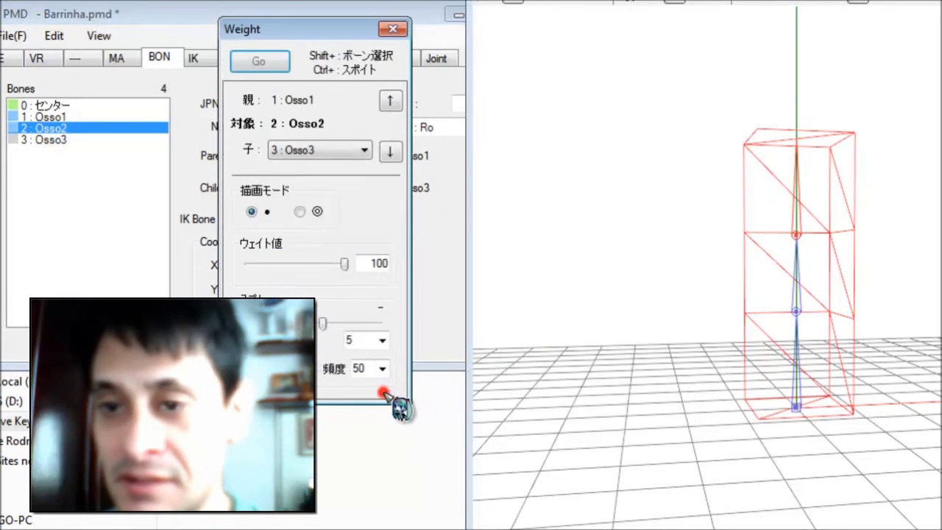
left_click(265, 61)
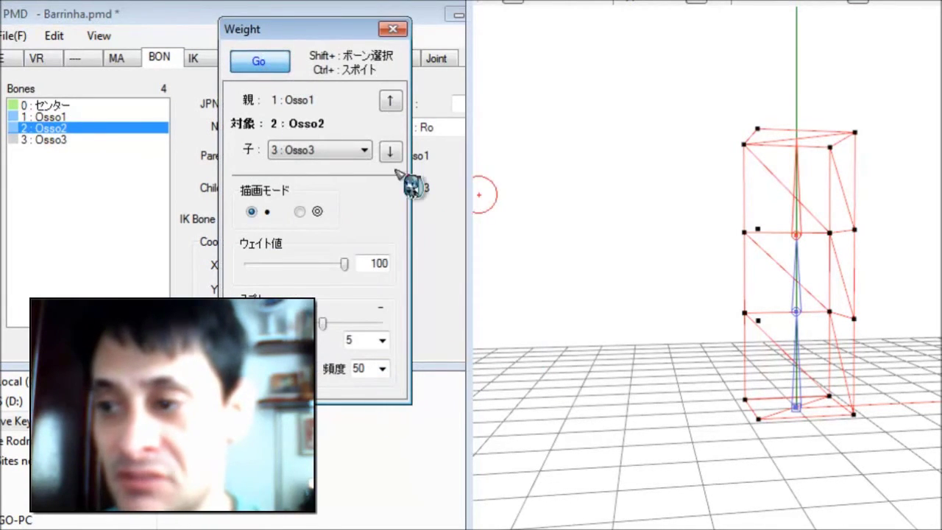
mouse_move(758, 136)
left_mouse_down()
mouse_move(747, 226)
mouse_move(851, 232)
mouse_move(866, 148)
mouse_move(832, 145)
left_mouse_up()
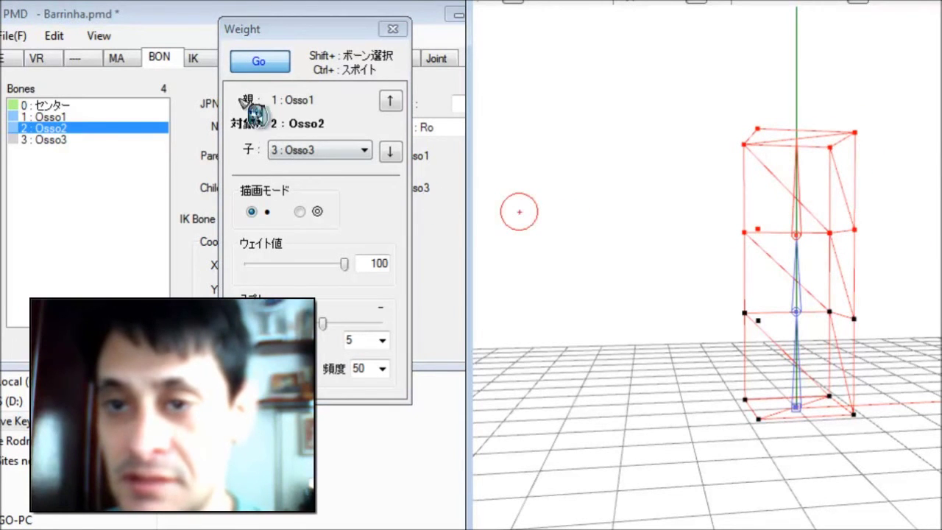
left_click(261, 62)
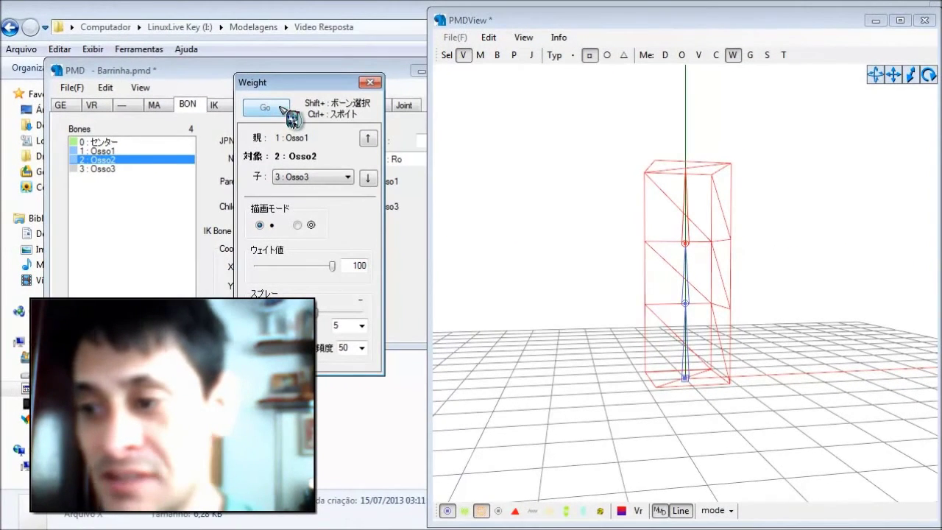
- Save the rigged model as Barrinha.pmd in the Video Resposta folder
left_click(333, 65)
left_click(69, 87)
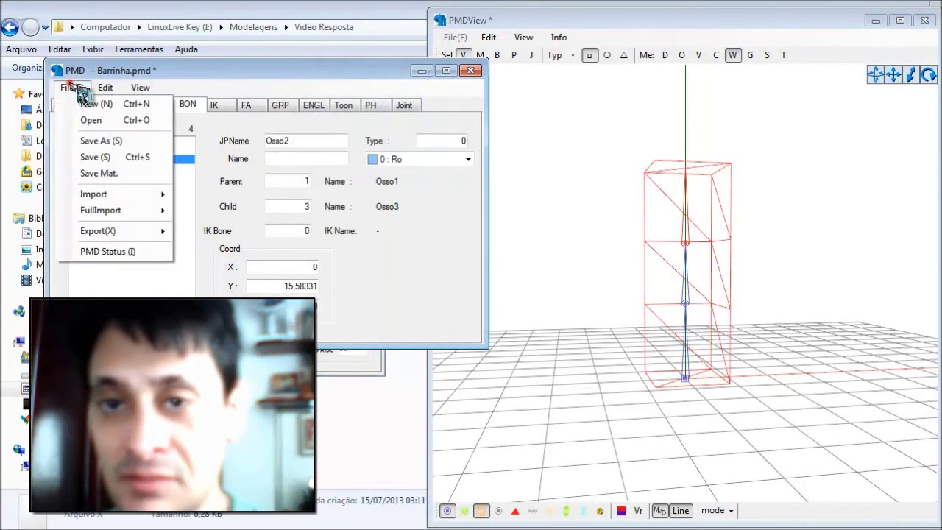
left_click(110, 156)
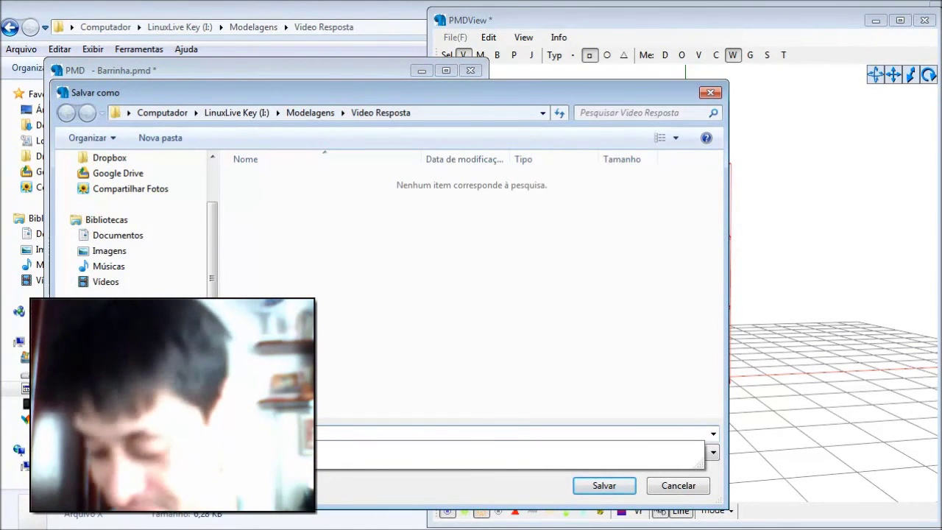
key("Return")
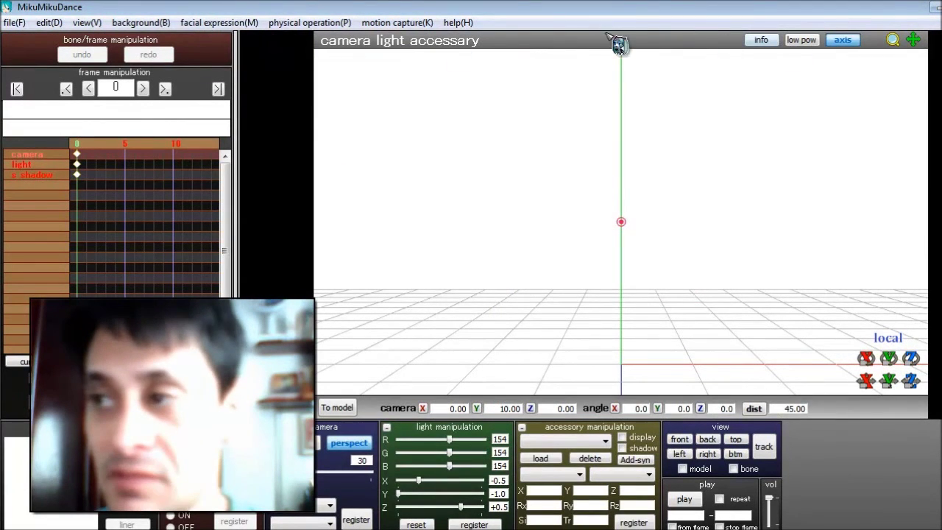
- In MikuMikuDance, turn on the information display and switch the viewport to a black background
left_click(85, 22)
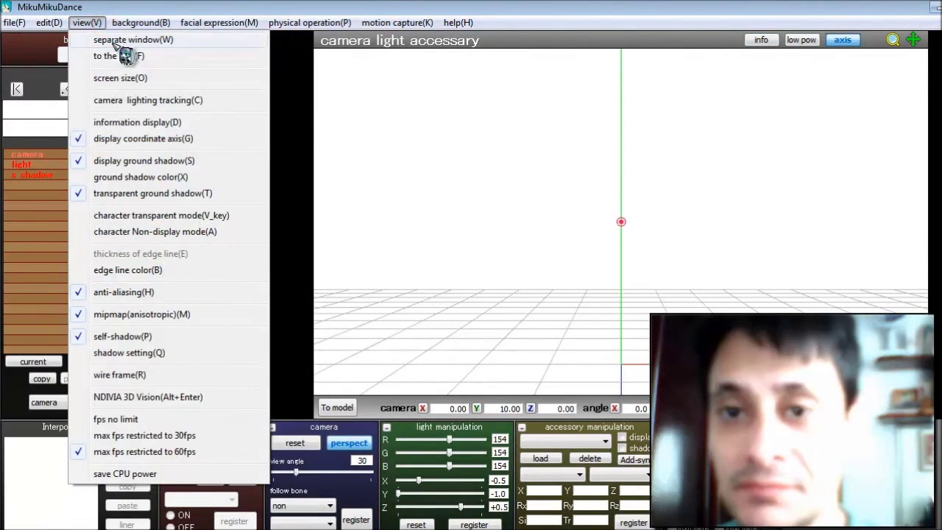
left_click(136, 124)
left_click(97, 22)
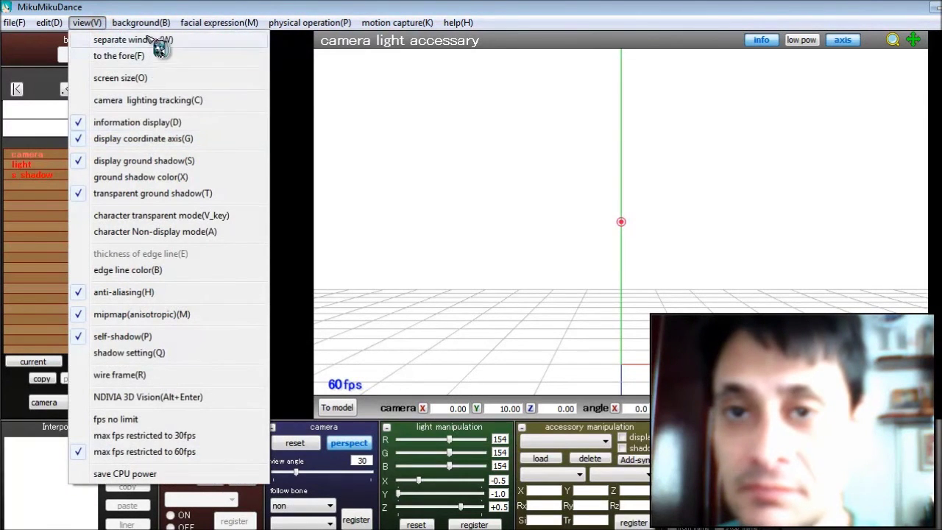
mouse_move(141, 22)
left_click(184, 78)
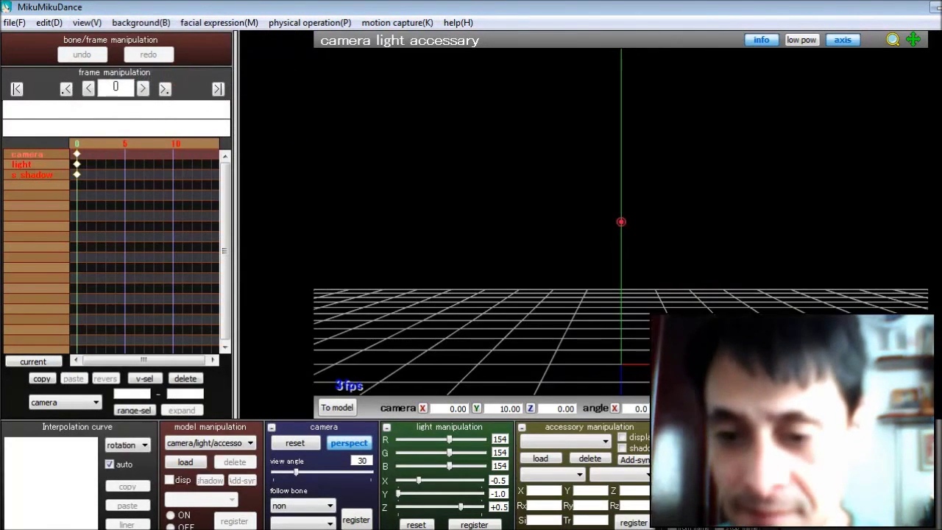
- Load Barrinha.pmd from the Video Resposta folder into MikuMikuDance and accept the missing English data warning
key("alt+Tab")
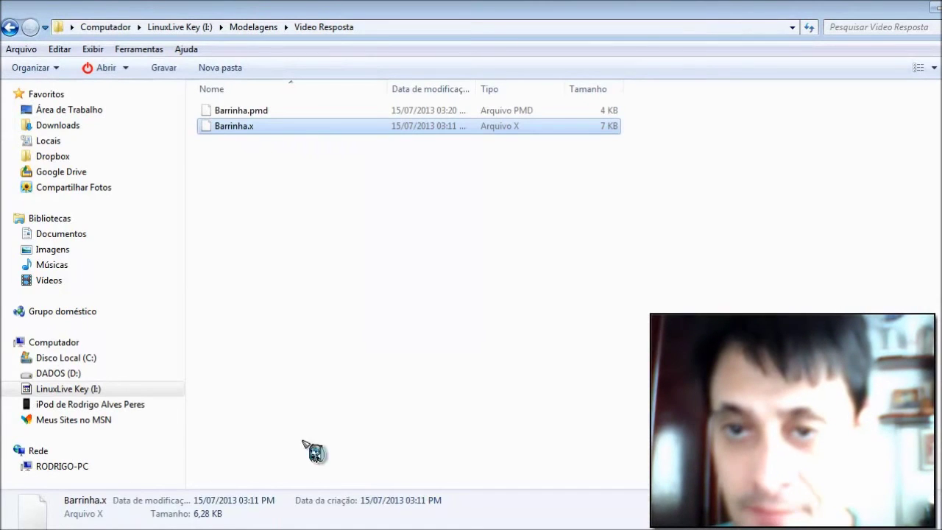
double_click(254, 110)
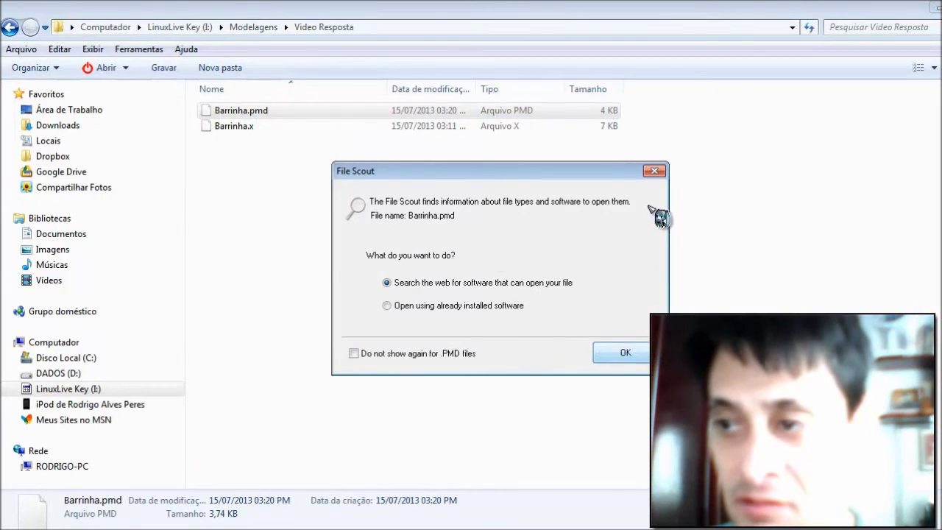
left_click(654, 171)
left_click_drag(243, 110, 475, 279)
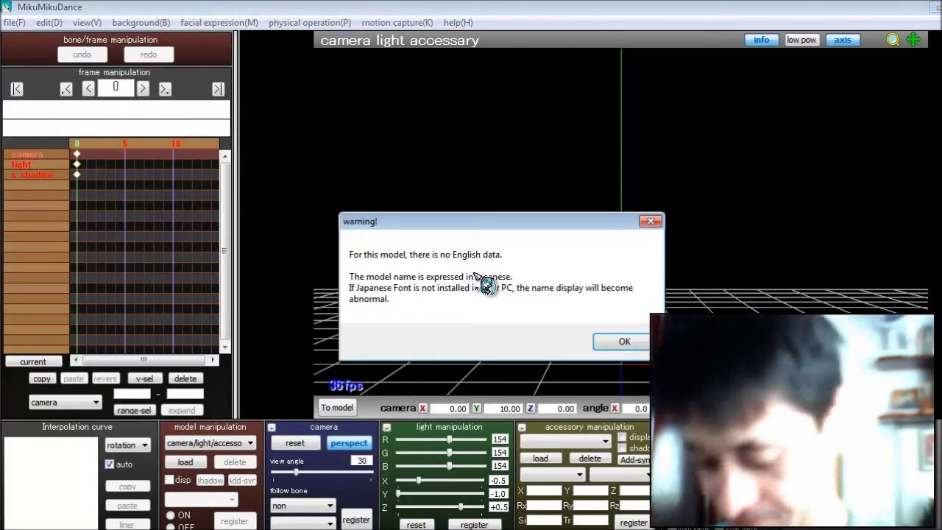
left_click(624, 343)
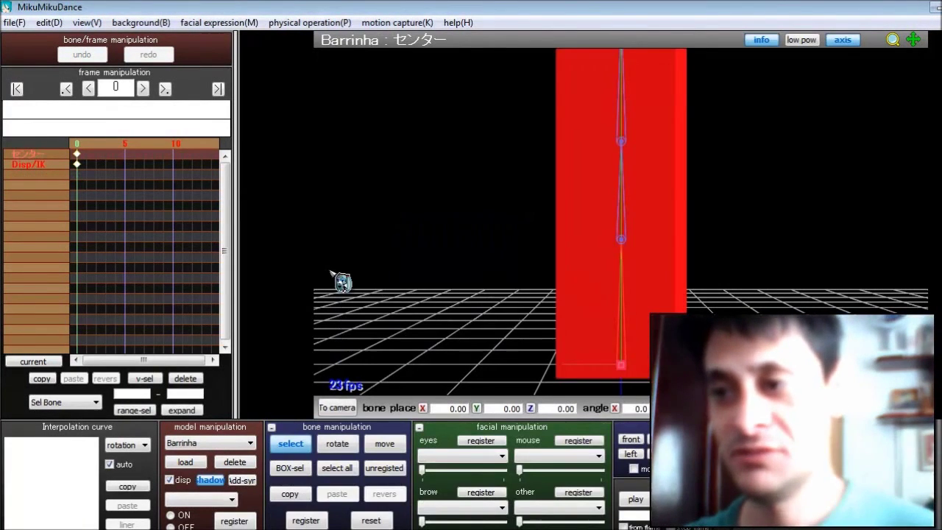
- Rotate Osso2 sideways to test how the bar's upper section bends, and reset the bone's pose
scroll(418, 240, "down", 3)
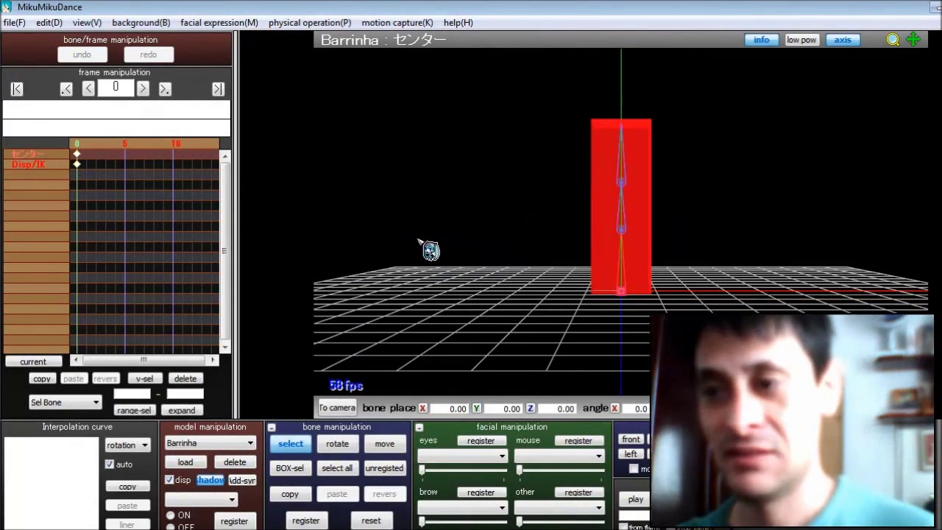
left_click(622, 181)
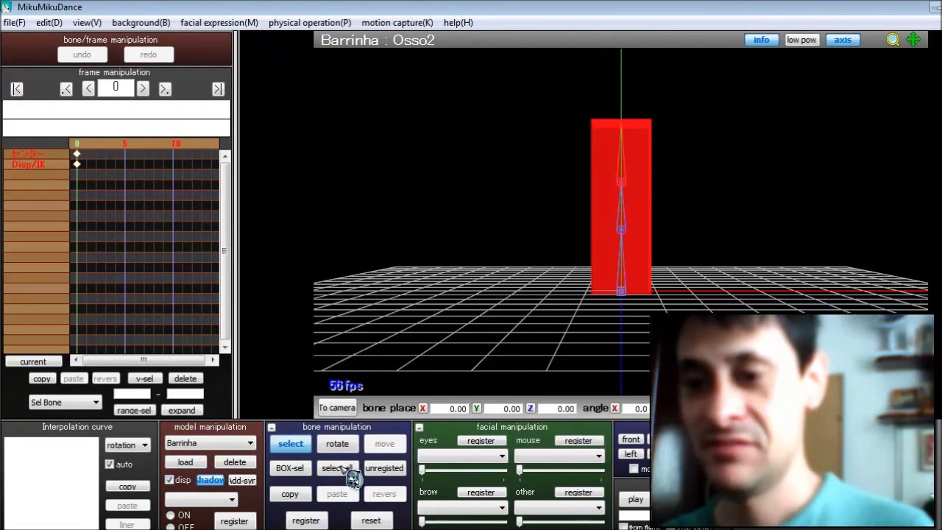
left_click(342, 444)
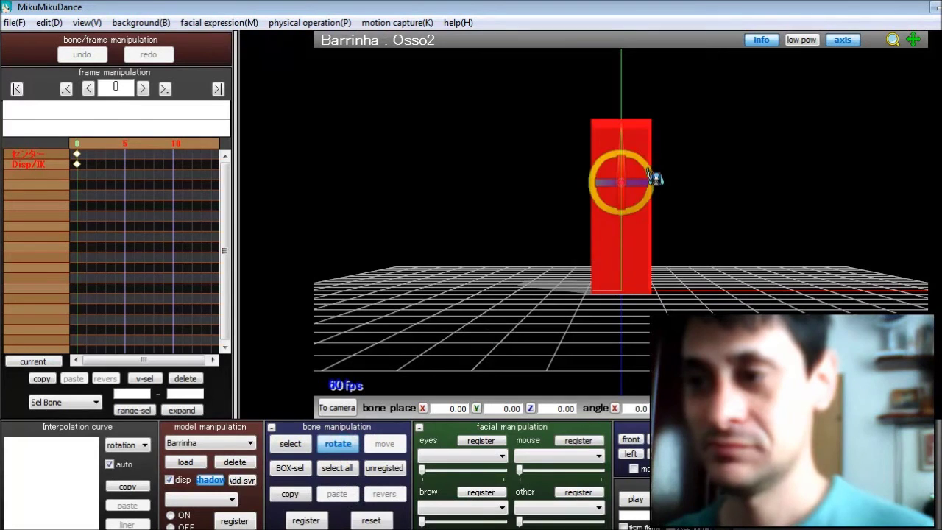
mouse_move(657, 178)
left_mouse_down()
mouse_move(679, 204)
mouse_move(650, 185)
mouse_move(597, 190)
mouse_move(616, 174)
mouse_move(658, 198)
mouse_move(646, 179)
mouse_move(658, 187)
mouse_move(633, 176)
mouse_move(642, 176)
left_mouse_up()
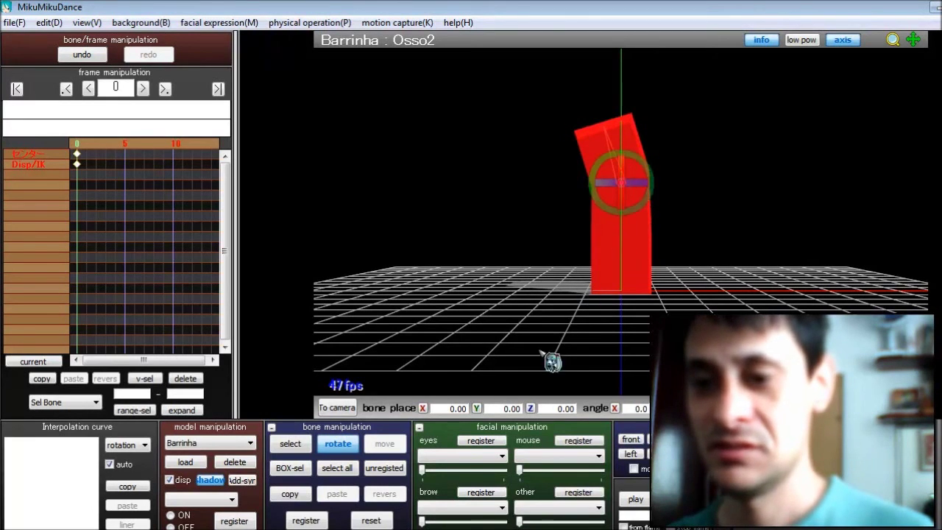
left_click(375, 520)
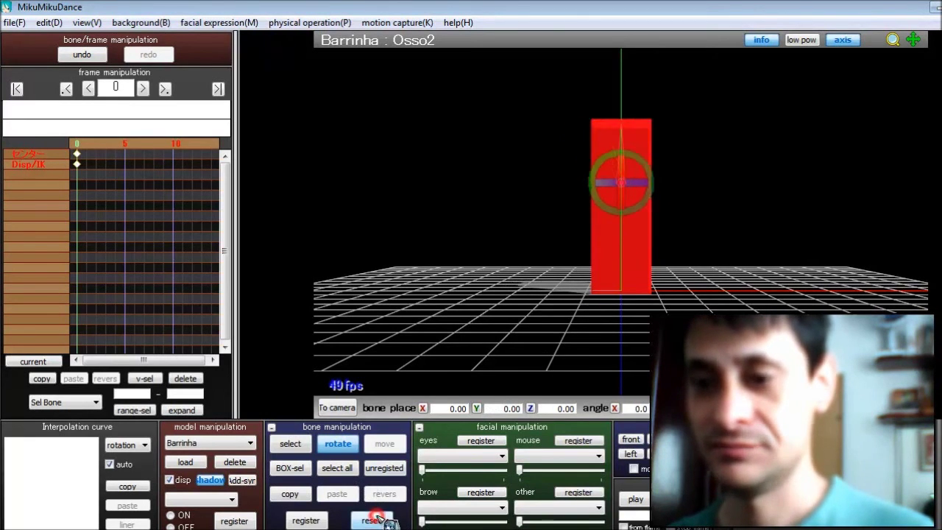
- Select Osso1 and rotate it to test the bend above it, ending at an X angle of about -2.9
left_click(290, 443)
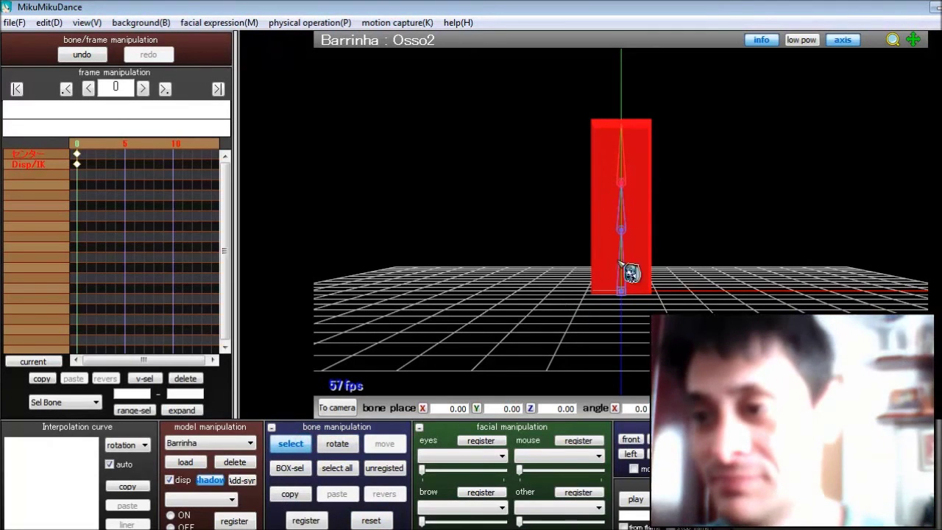
left_click(622, 229)
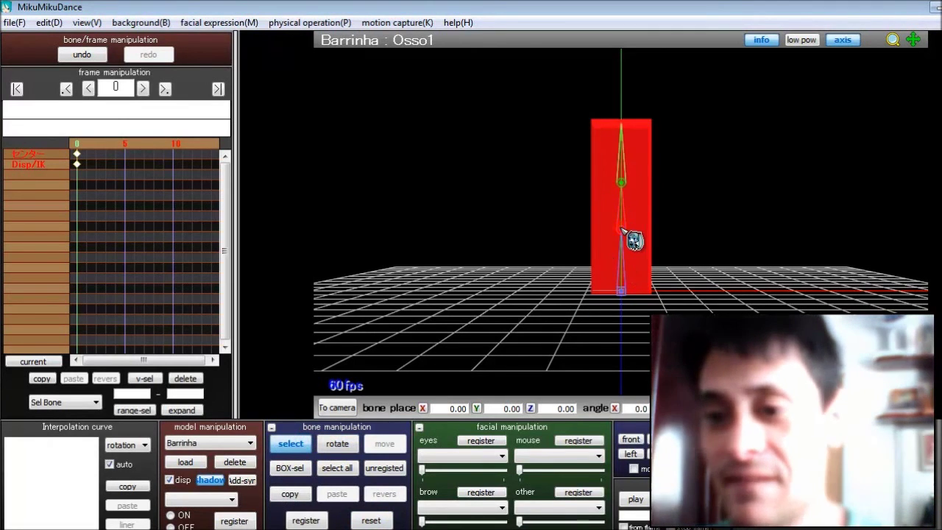
left_click(353, 443)
left_click_drag(655, 223, 634, 230)
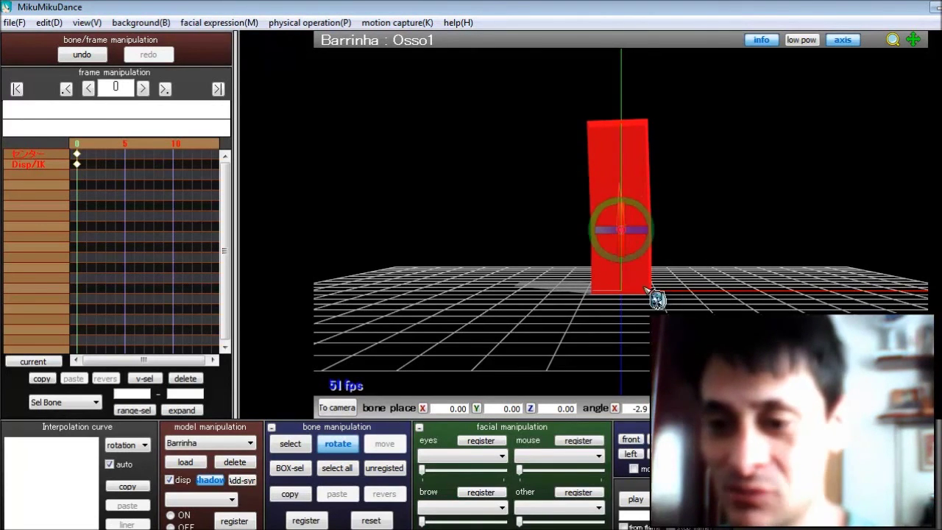
- Select the center bone センター and rotate it slightly to test the deformation of the bar's base
left_click(290, 444)
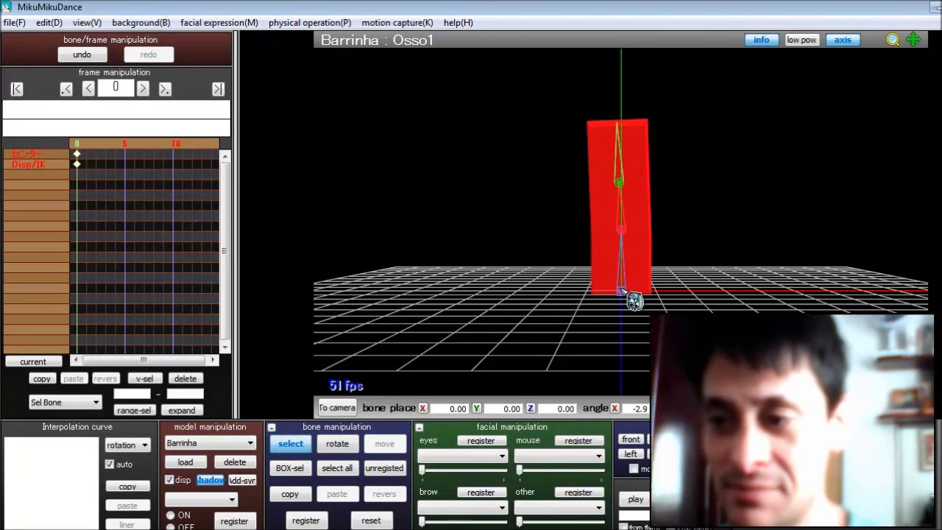
left_click(622, 290)
left_click(340, 443)
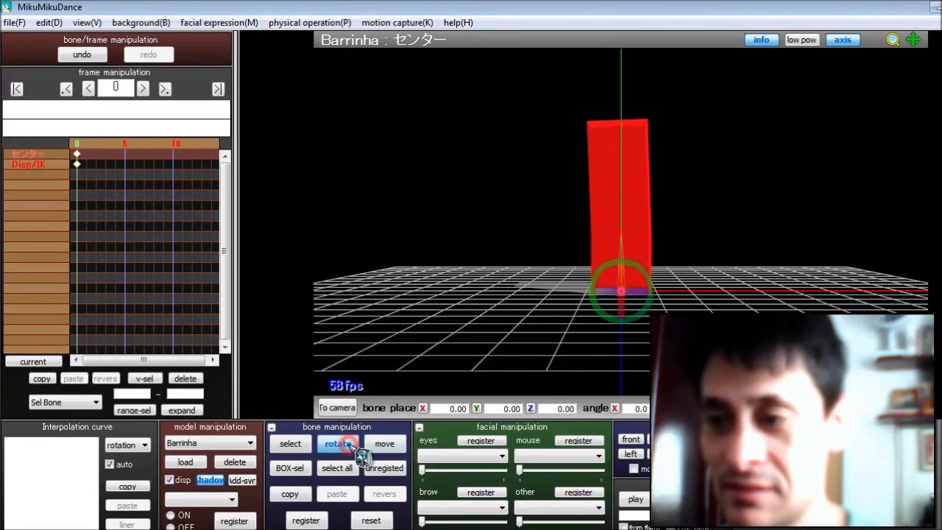
left_click_drag(650, 281, 666, 293)
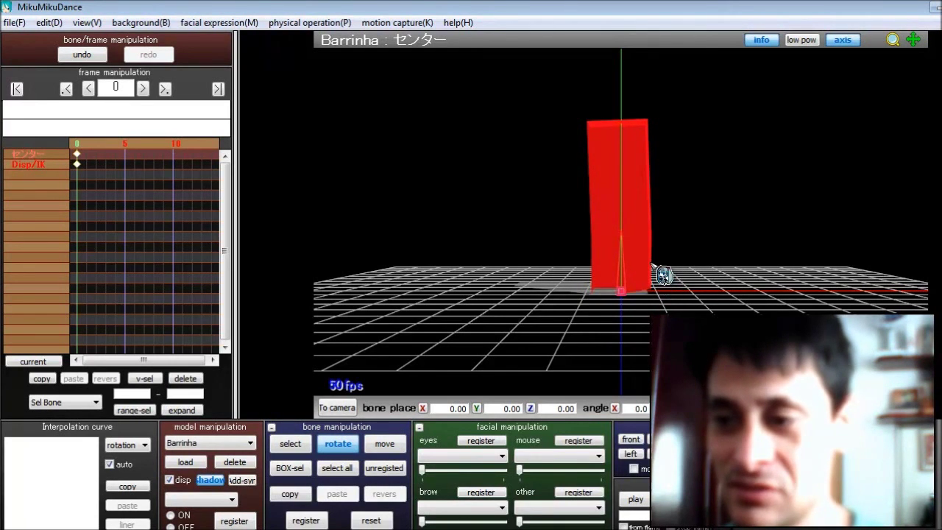
left_click(608, 282)
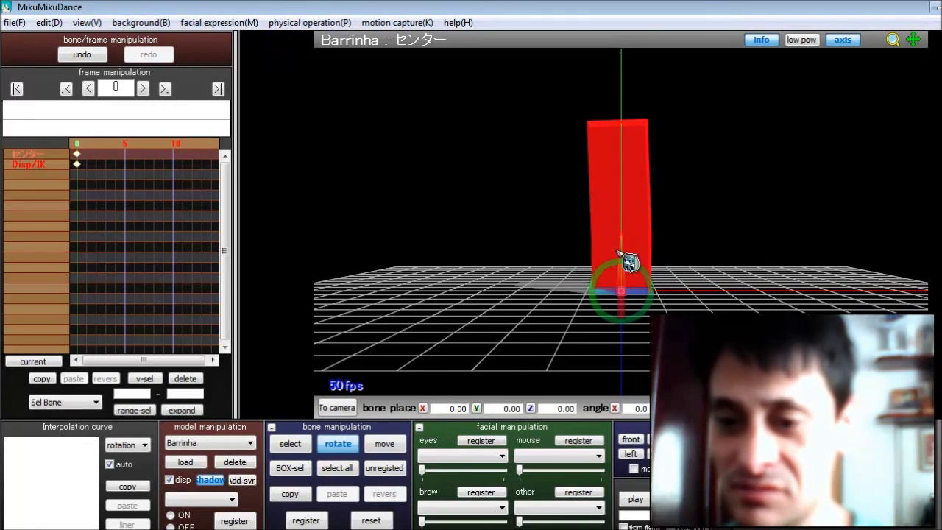
- Move the center bone along the X axis to about -0.31
left_click(384, 444)
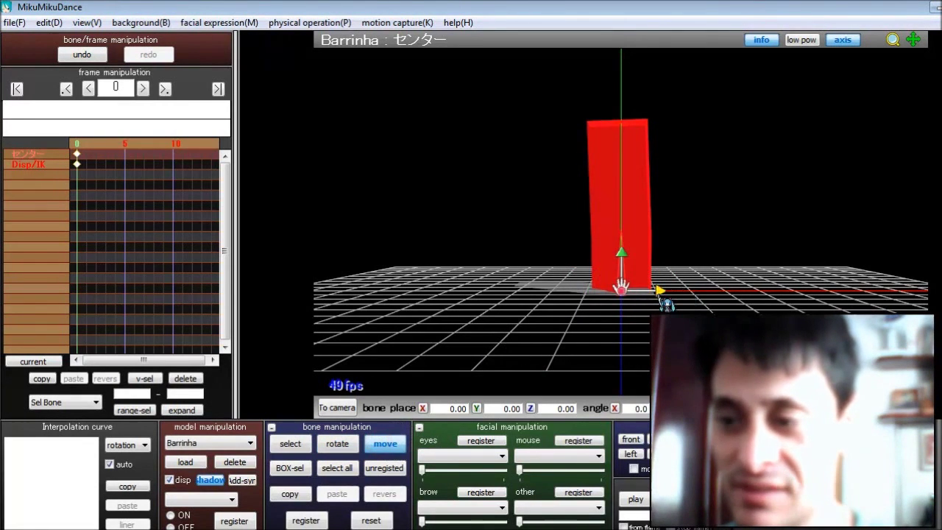
mouse_move(672, 304)
left_mouse_down()
mouse_move(610, 301)
mouse_move(753, 287)
mouse_move(596, 303)
mouse_move(736, 295)
mouse_move(658, 299)
mouse_move(668, 293)
left_mouse_up()
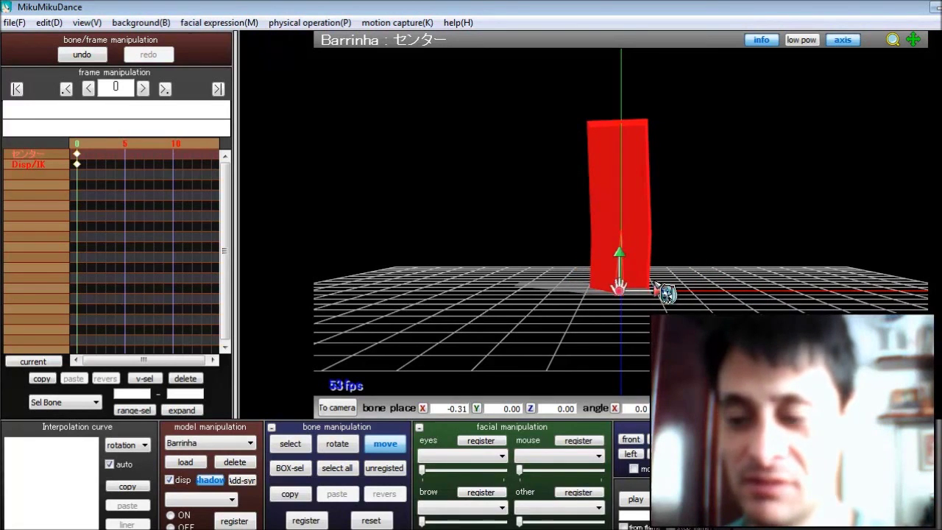